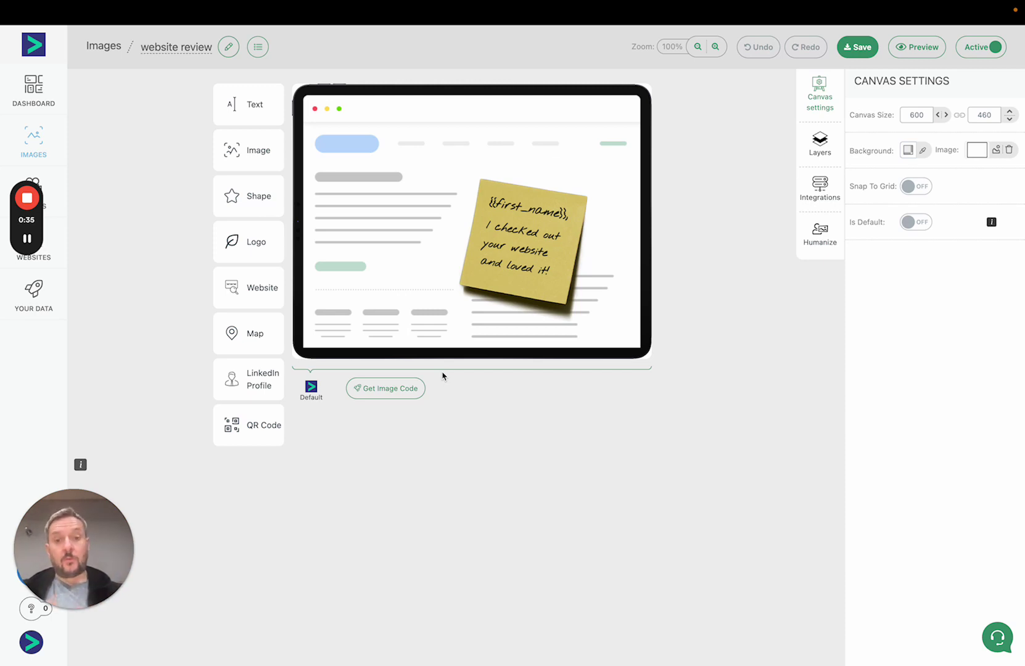
- Get the image code for the website review image and start a new custom integration from the Integrations Library
{"action": "left_click", "coordinate": [383, 393]}
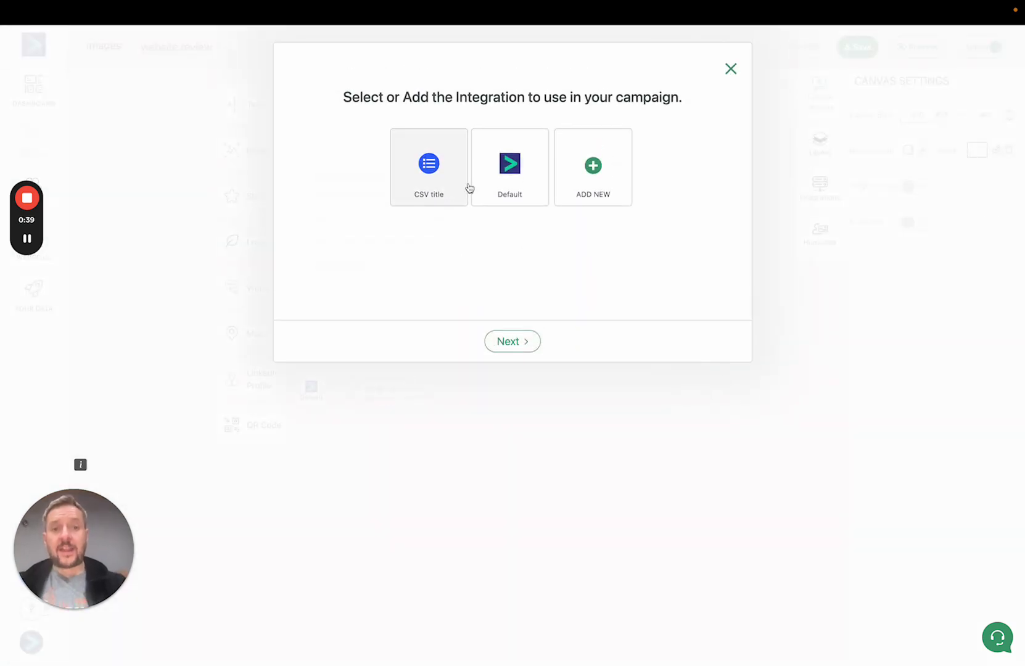
{"action": "left_click", "coordinate": [593, 170]}
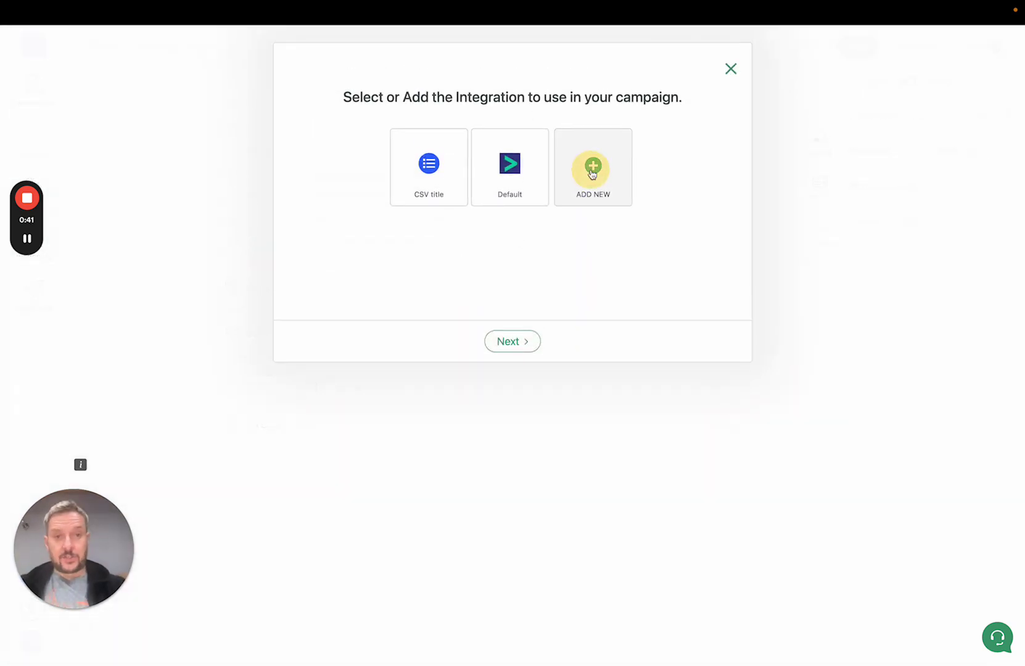
{"action": "scroll", "coordinate": [530, 221], "scroll_direction": "down", "scroll_amount": 10}
{"action": "scroll", "coordinate": [531, 222], "scroll_direction": "down", "scroll_amount": 3}
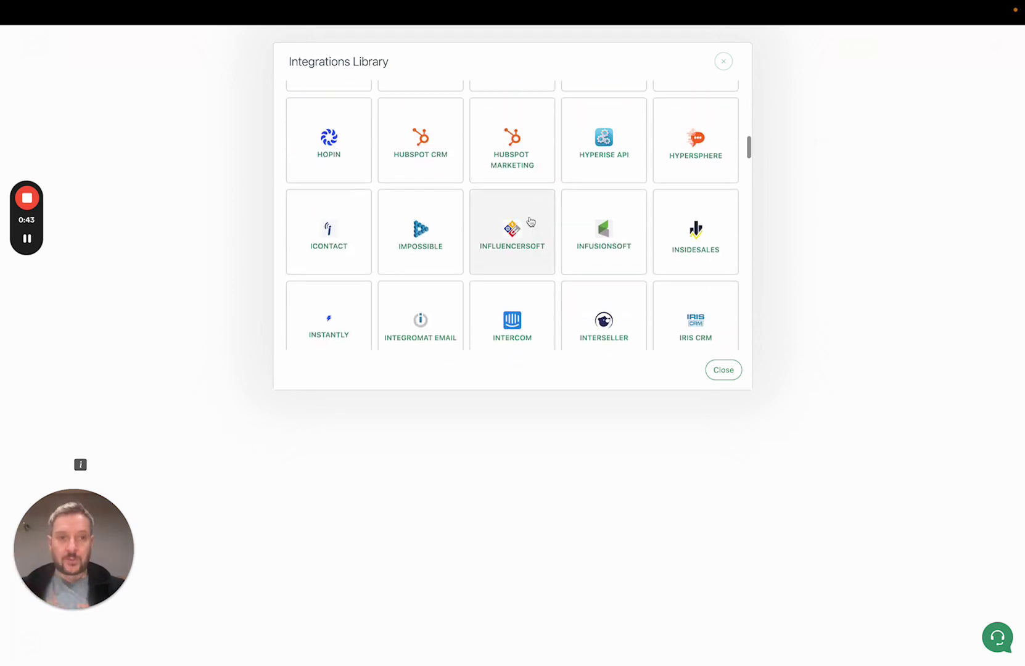
{"action": "scroll", "coordinate": [530, 221], "scroll_direction": "up", "scroll_amount": 20}
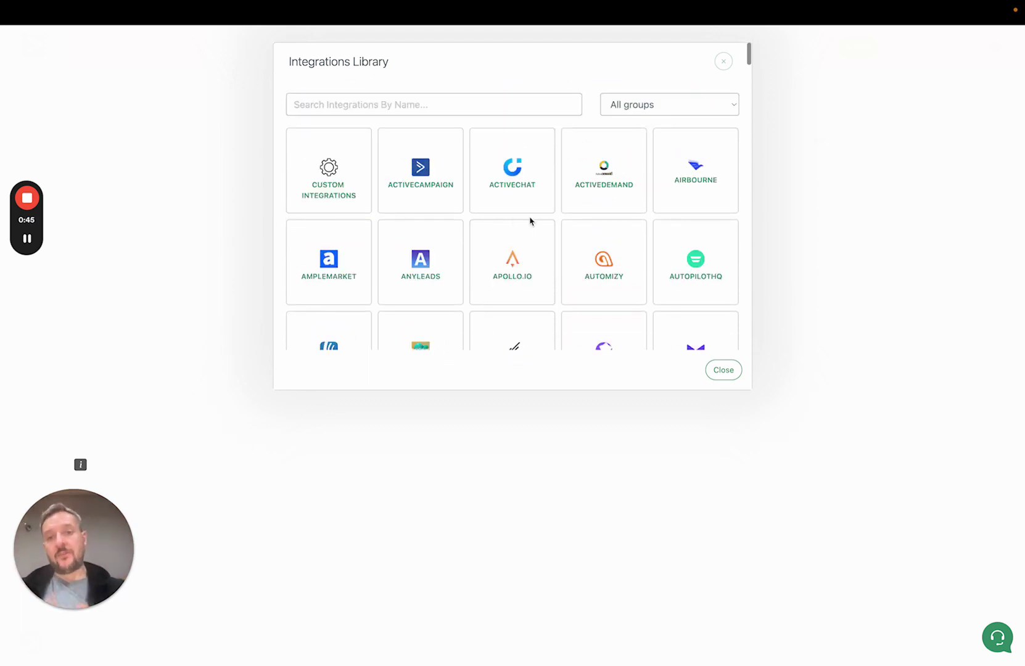
{"action": "left_click", "coordinate": [322, 186]}
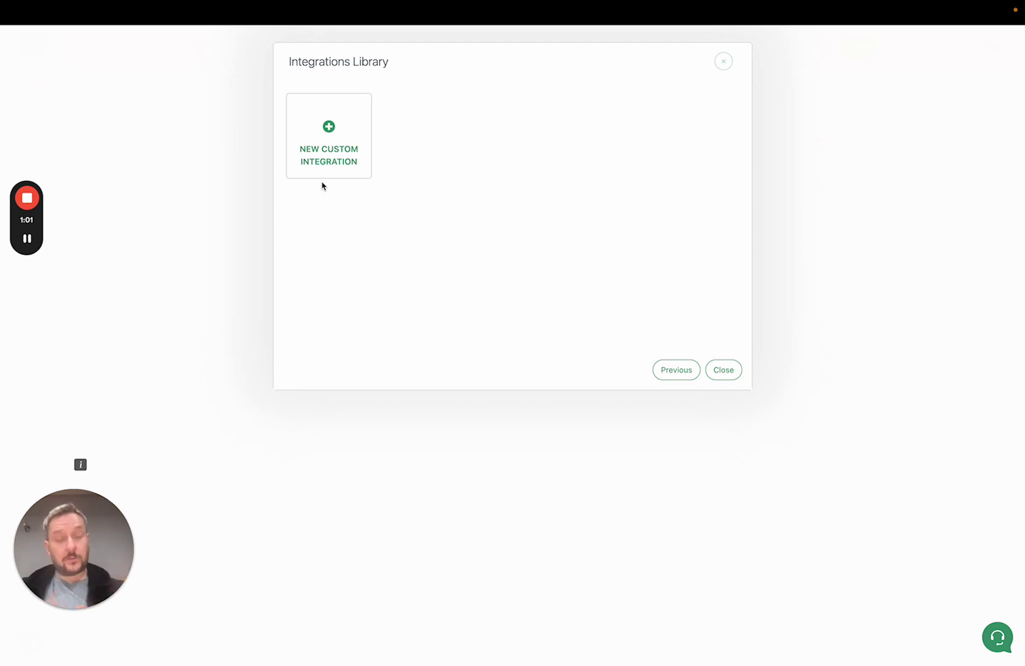
{"action": "left_click", "coordinate": [329, 132]}
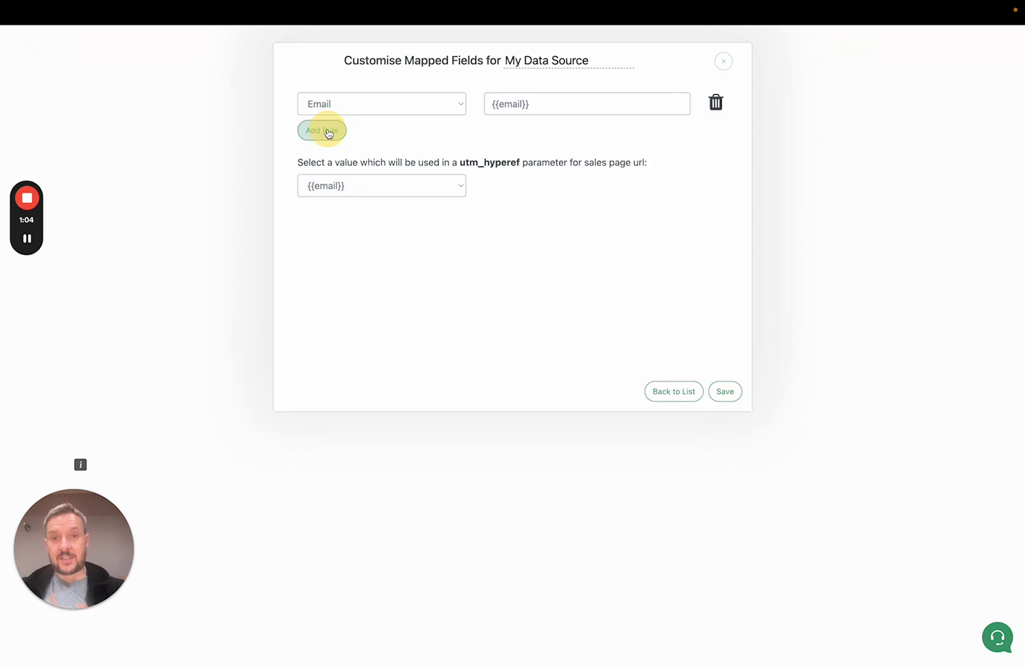
- Rename the new custom integration as my CRM
{"action": "left_click", "coordinate": [564, 60]}
{"action": "double_click", "coordinate": [564, 60]}
{"action": "key", "text": "ctrl+a"}
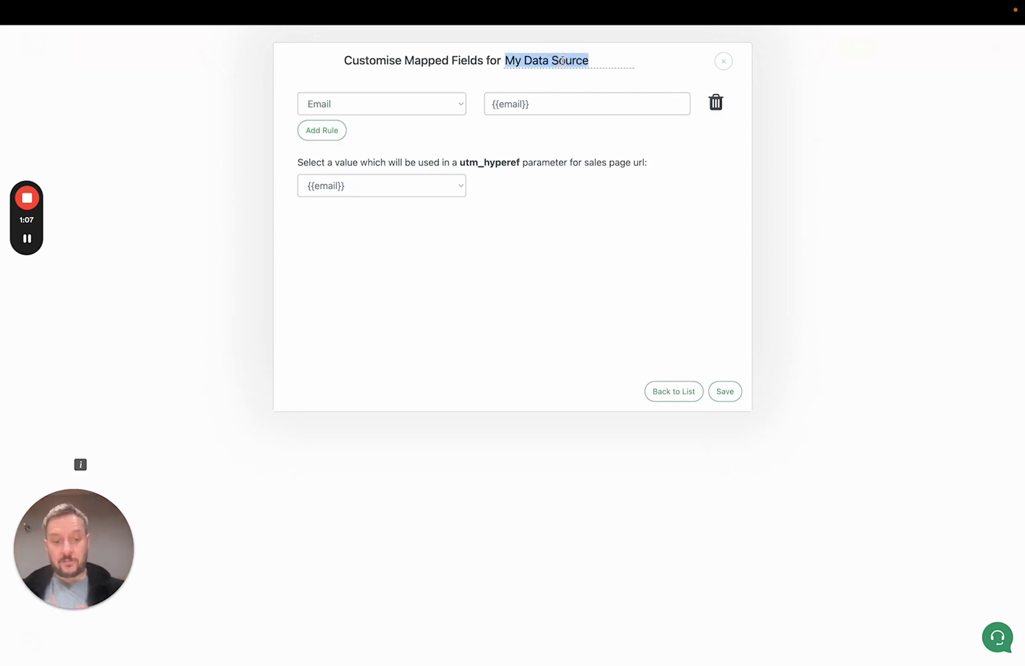
{"action": "type", "text": "my CRM"}
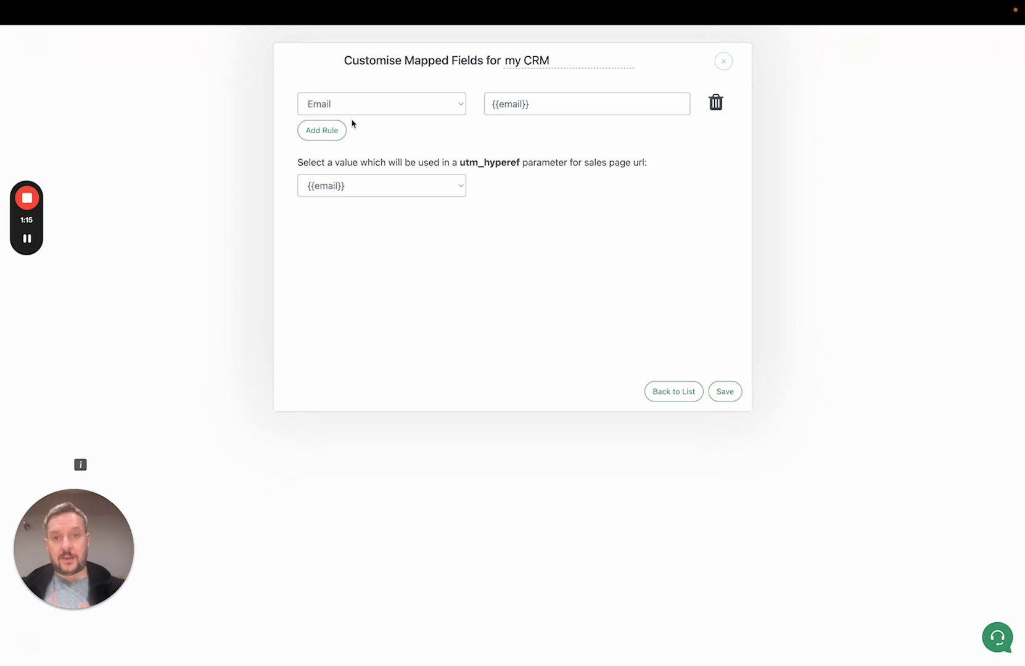
- Change the merge tag mapped to the Email field to [email]
{"action": "left_click_drag", "start_coordinate": [554, 102], "coordinate": [452, 104]}
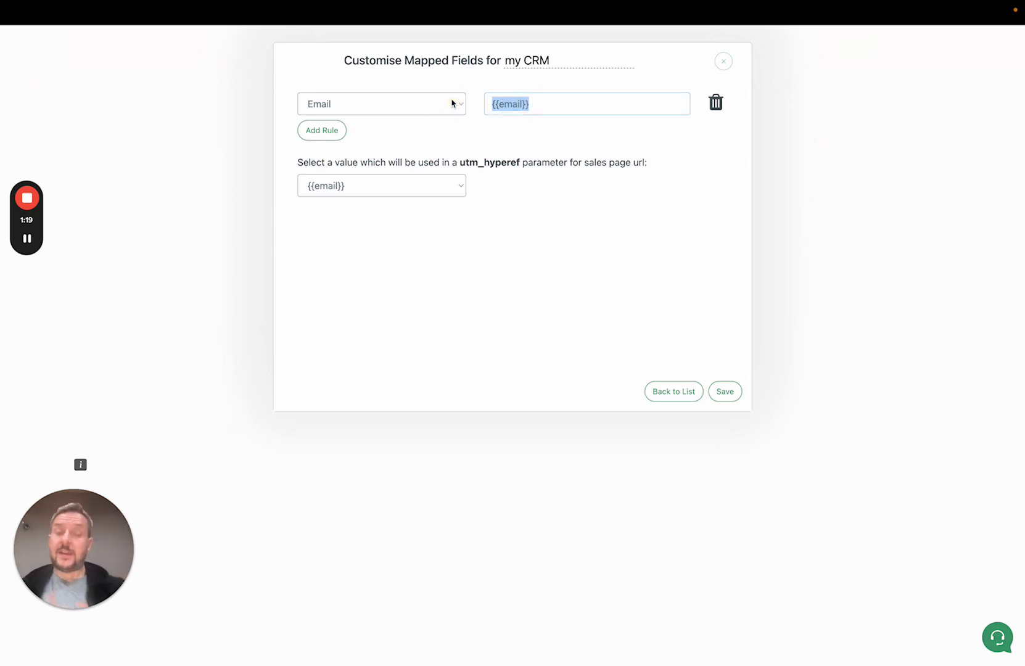
{"action": "type", "text": "{"}
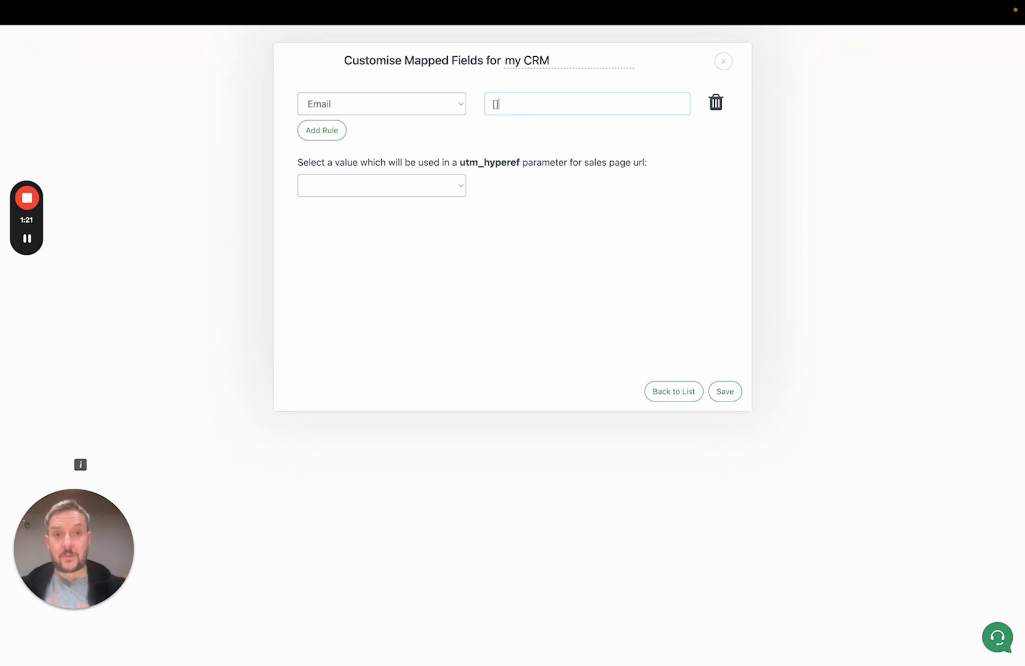
{"action": "type", "text": "email"}
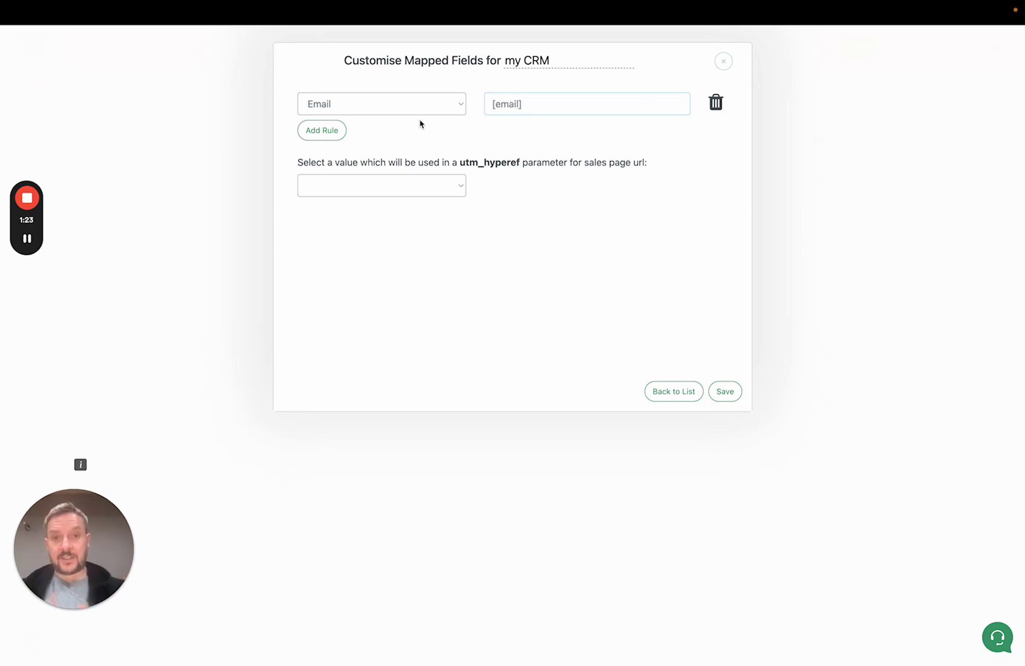
{"action": "left_click", "coordinate": [550, 101]}
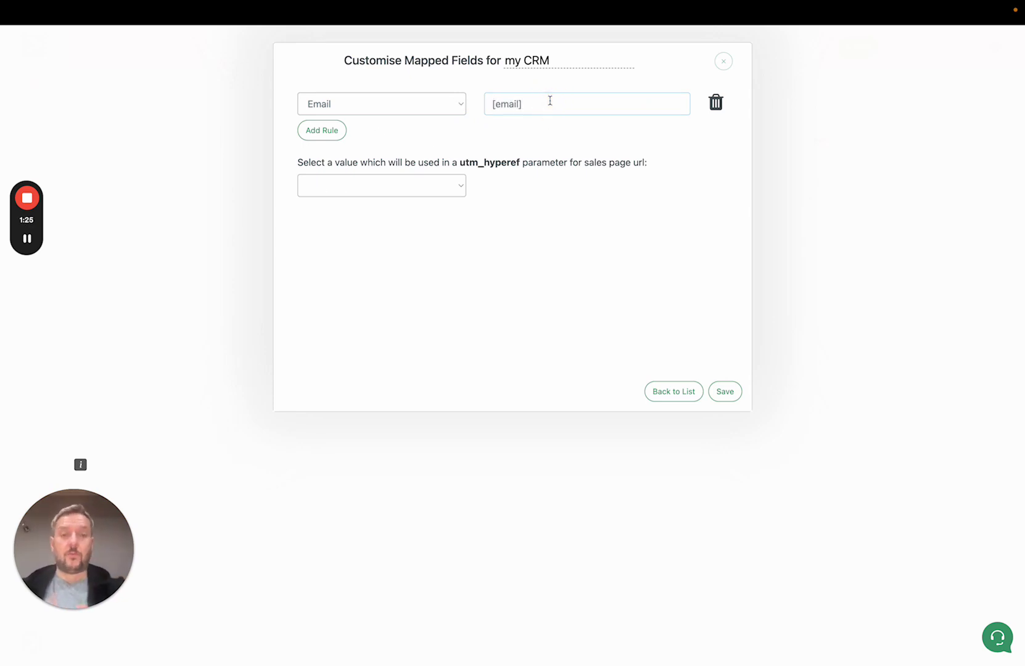
{"action": "left_click", "coordinate": [389, 108]}
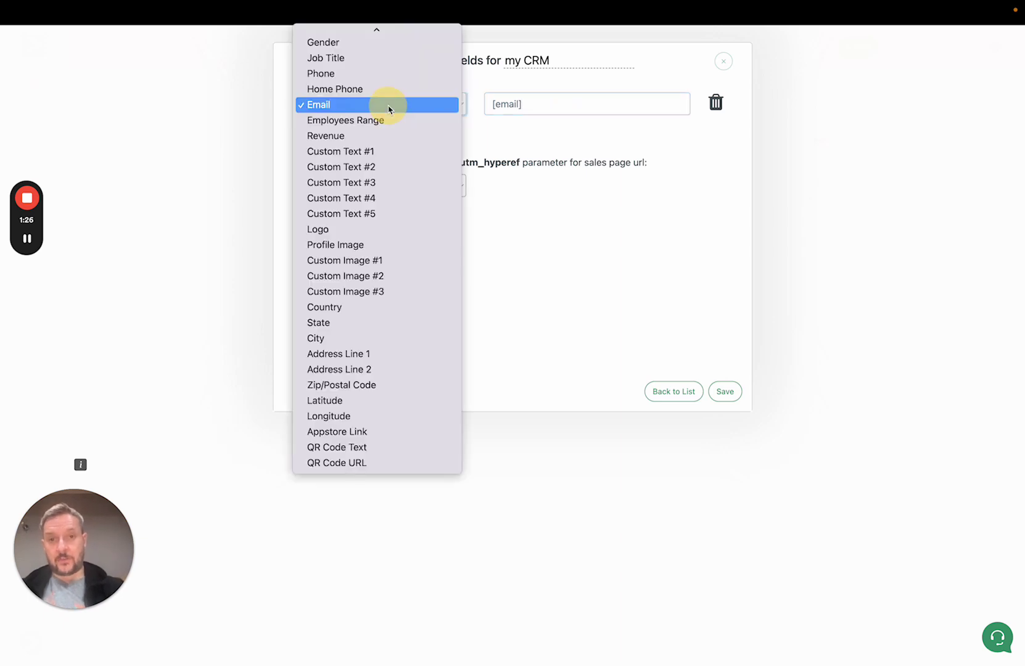
{"action": "scroll", "coordinate": [372, 127], "scroll_direction": "up", "scroll_amount": 5}
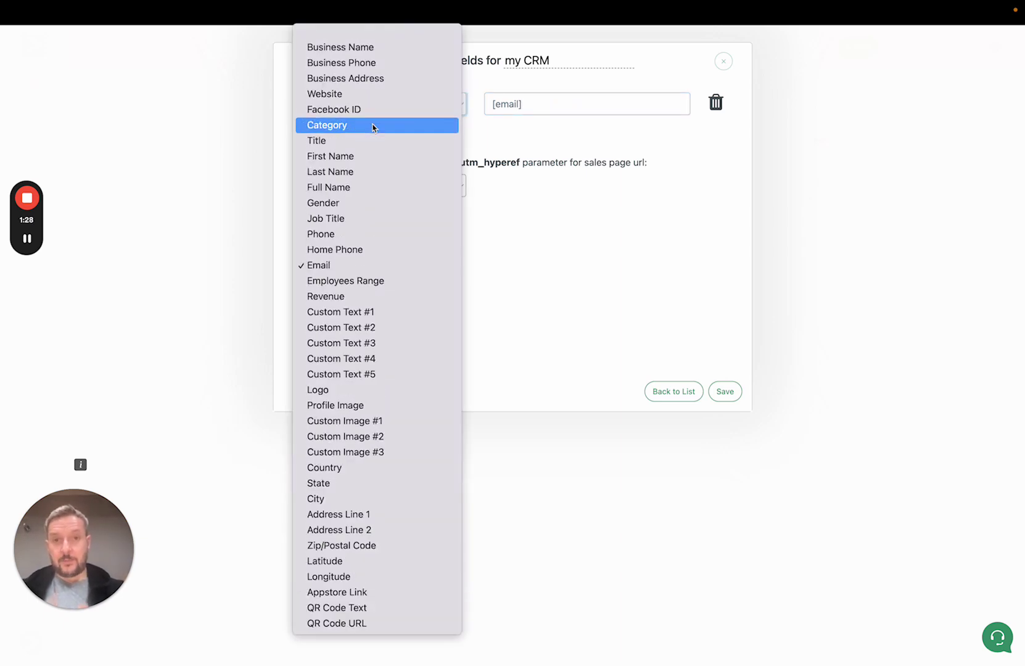
{"action": "left_click", "coordinate": [359, 156]}
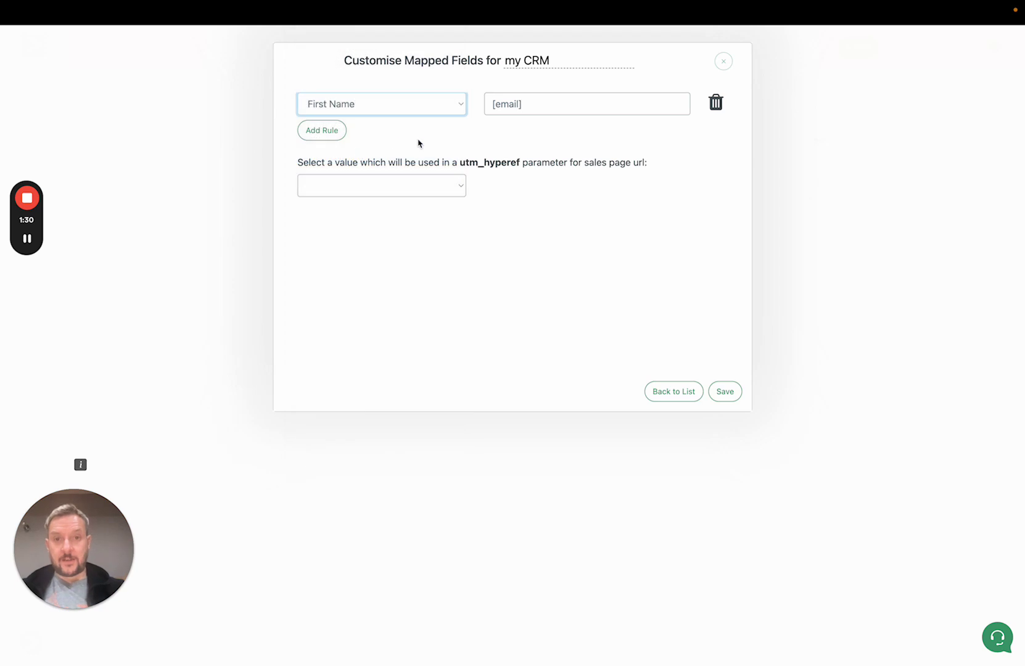
{"action": "left_click", "coordinate": [368, 104]}
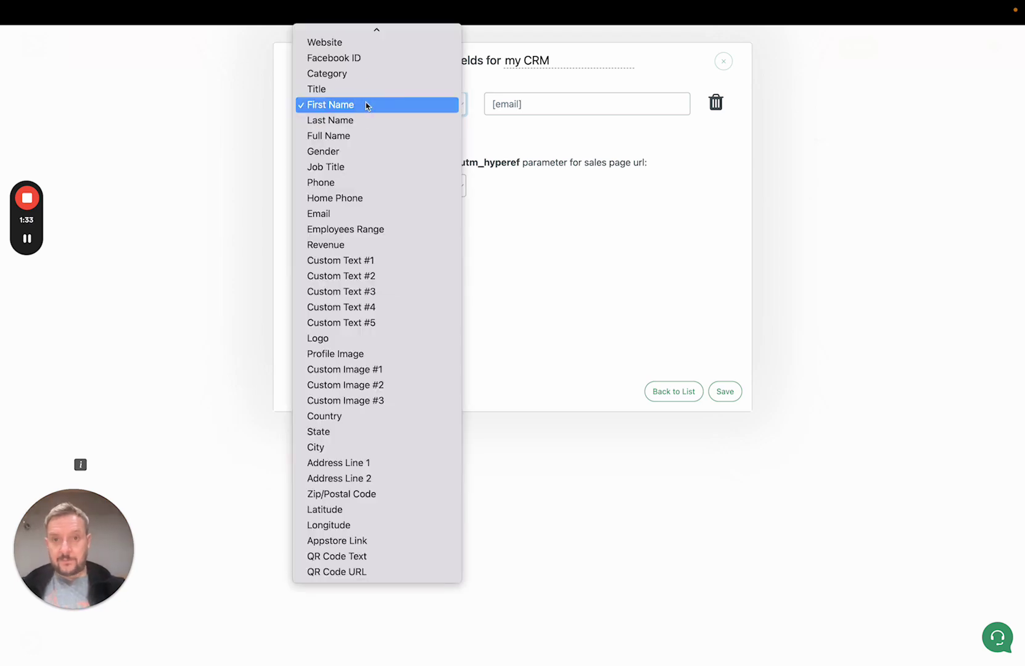
{"action": "left_click", "coordinate": [355, 214]}
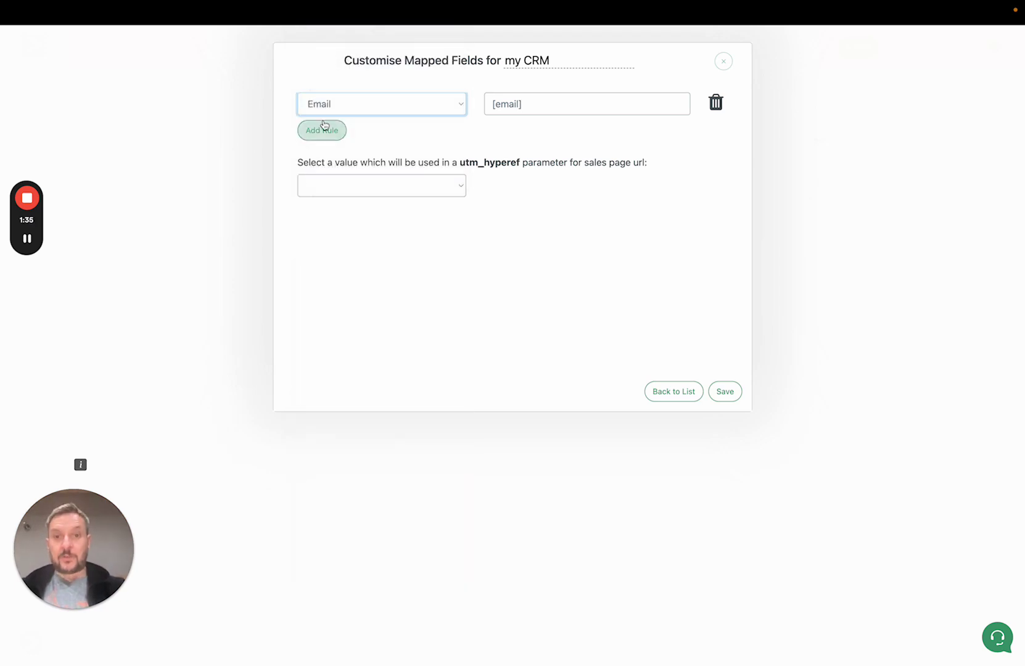
- Add a second mapping rule that links the First Name field to the merge tag [fname]
{"action": "left_click", "coordinate": [319, 132]}
{"action": "left_click", "coordinate": [338, 140]}
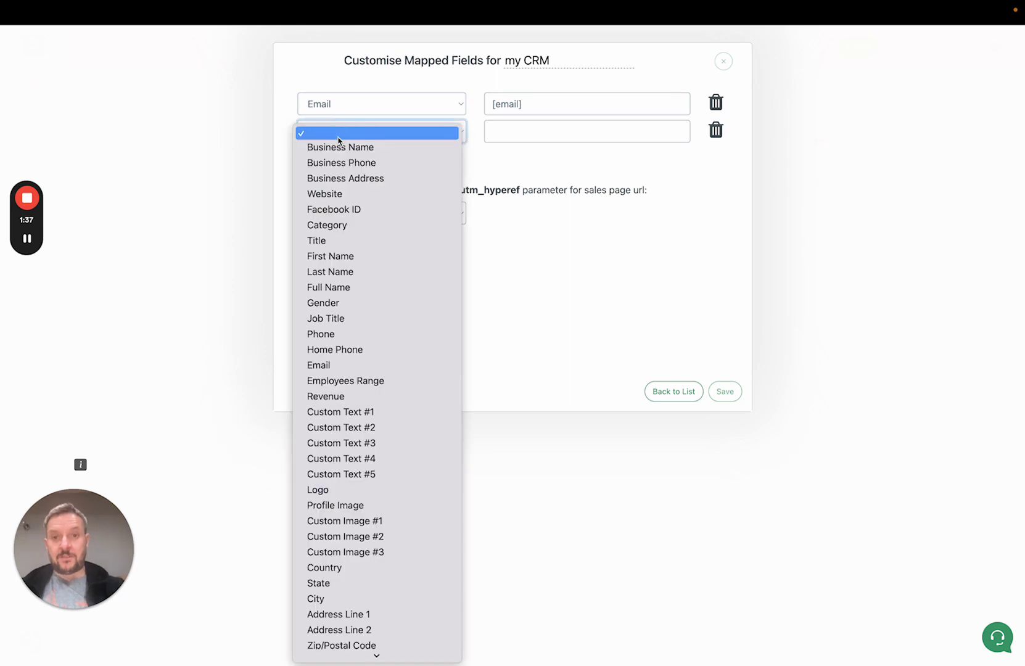
{"action": "left_click", "coordinate": [372, 258]}
{"action": "left_click", "coordinate": [546, 131]}
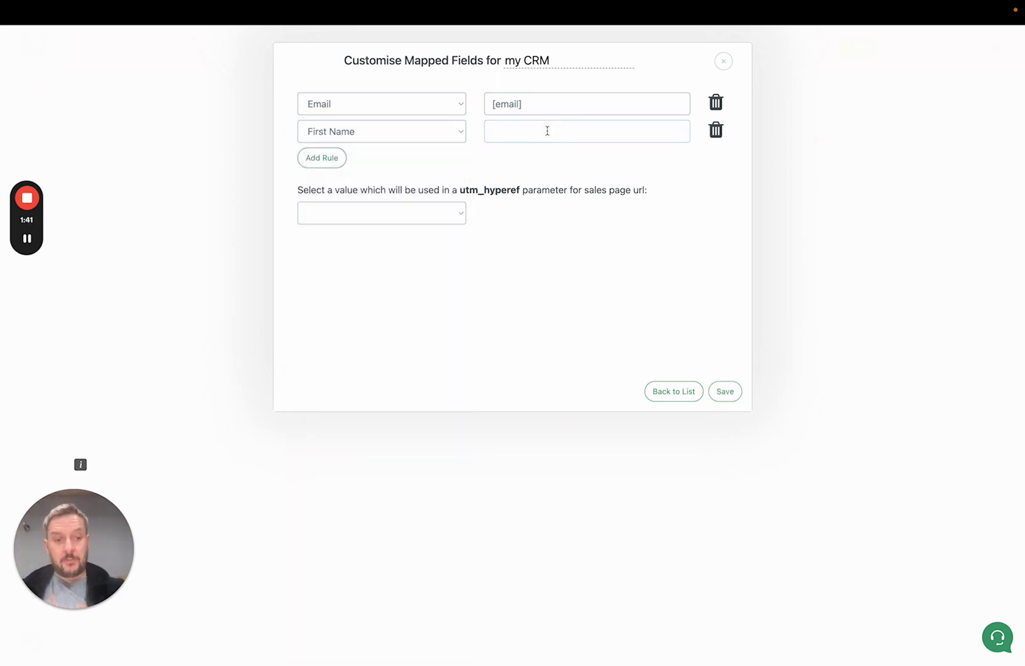
{"action": "type", "text": "[]"}
{"action": "key", "text": "Left"}
{"action": "type", "text": "fnmae"}
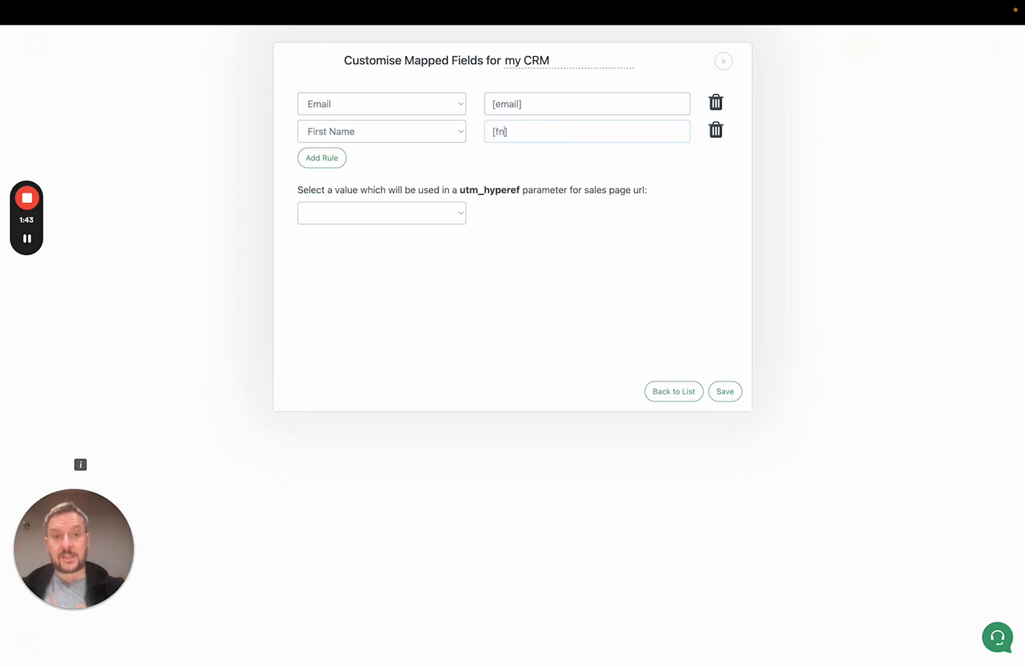
{"action": "key", "text": "Left"}
{"action": "key", "text": "Left"}
{"action": "key", "text": "BackSpace"}
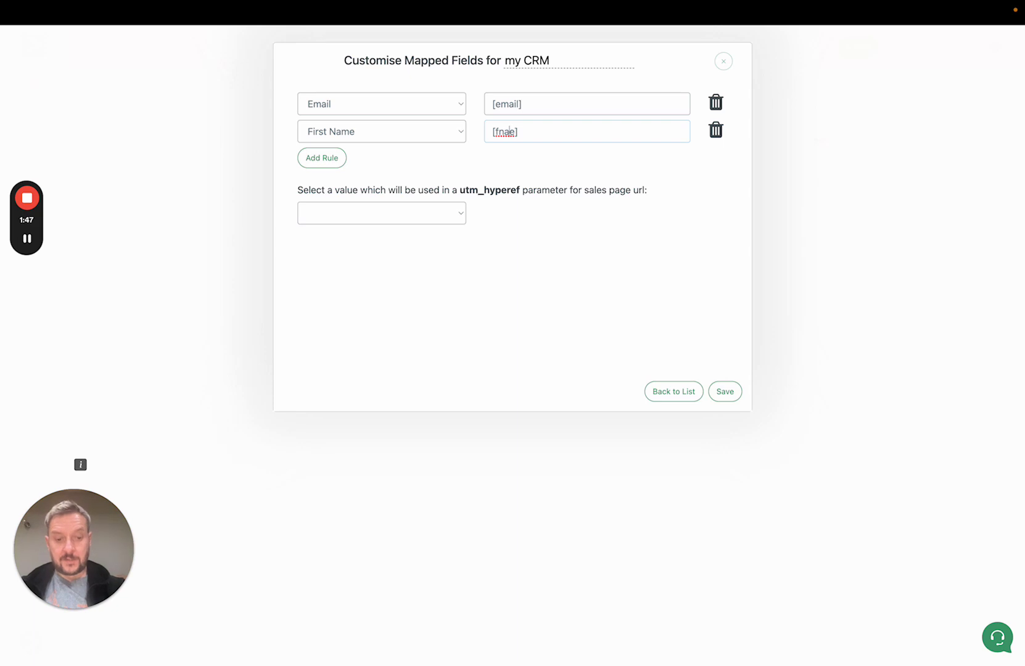
{"action": "type", "text": "m"}
{"action": "left_click", "coordinate": [553, 167]}
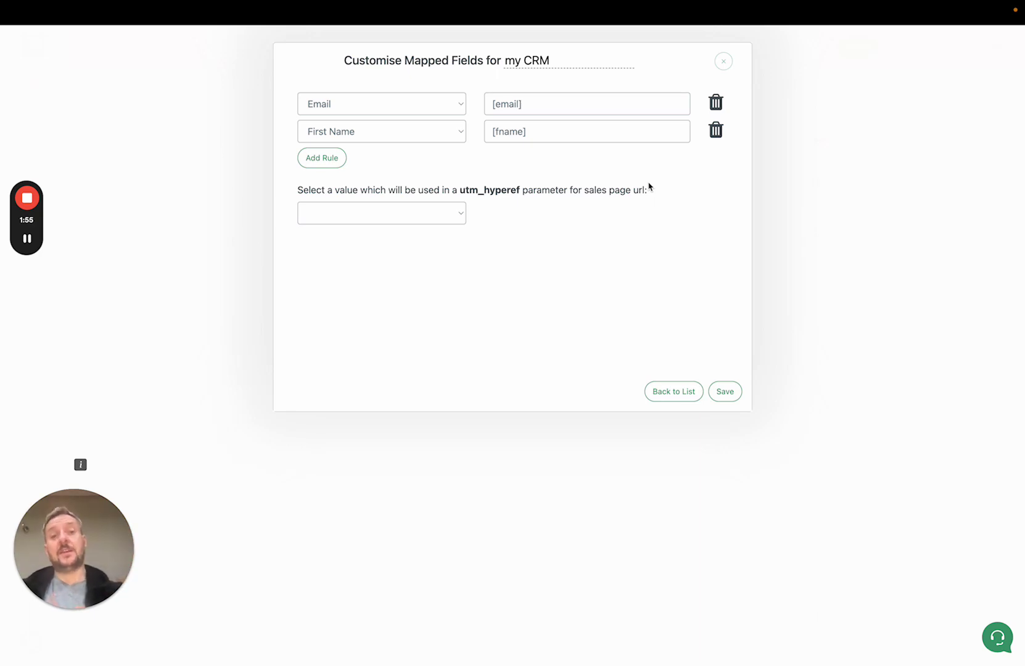
- Use [email] as the utm_hyperef value for the sales page URL and save the integration
{"action": "left_click", "coordinate": [433, 217]}
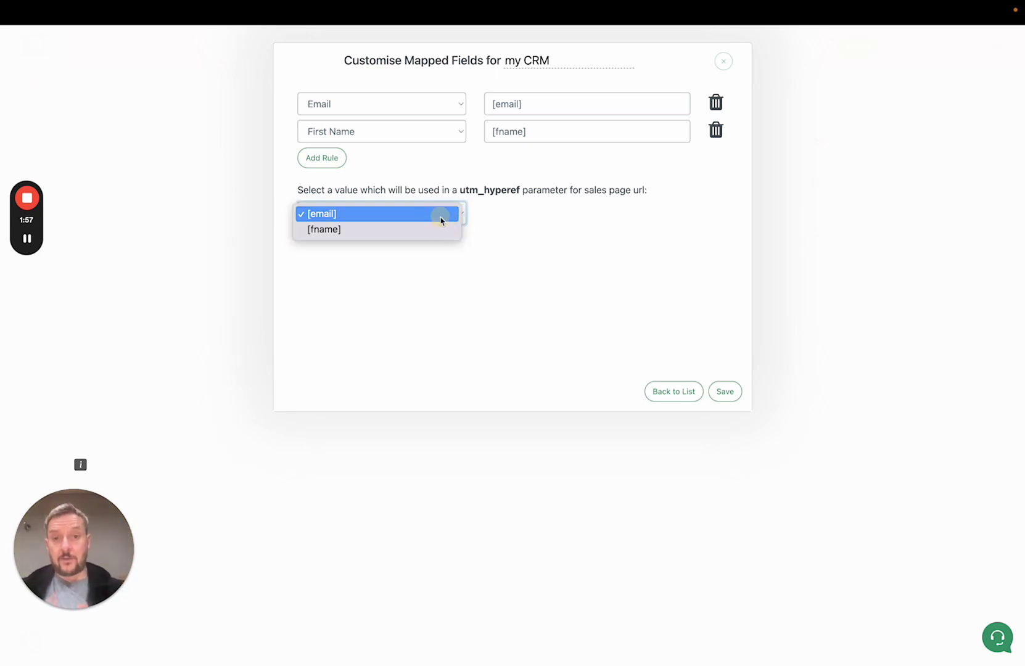
{"action": "left_click", "coordinate": [360, 218]}
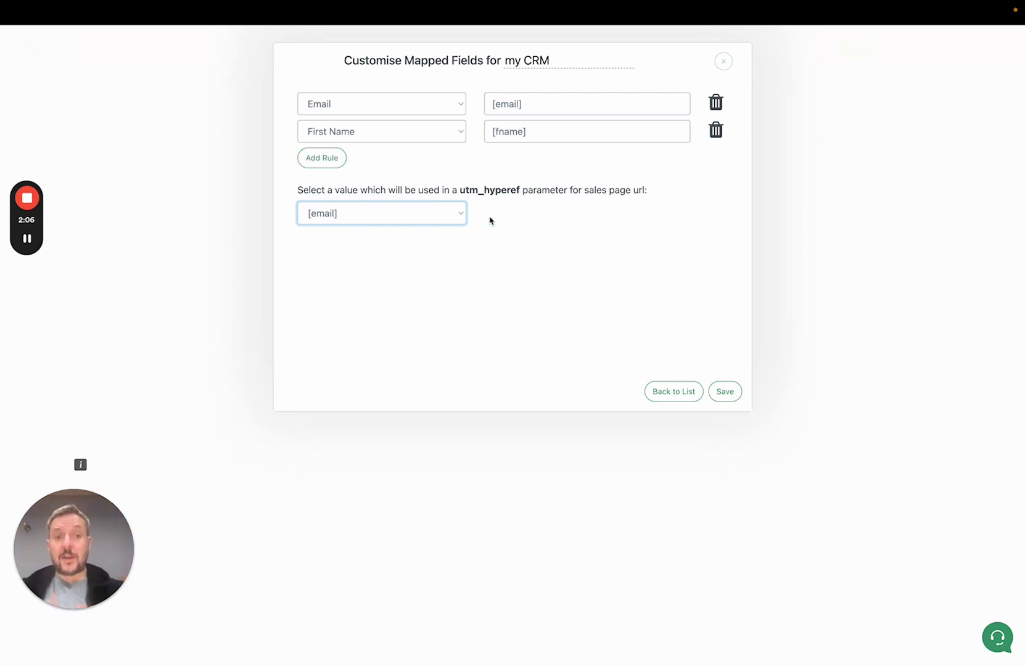
{"action": "left_click", "coordinate": [727, 392]}
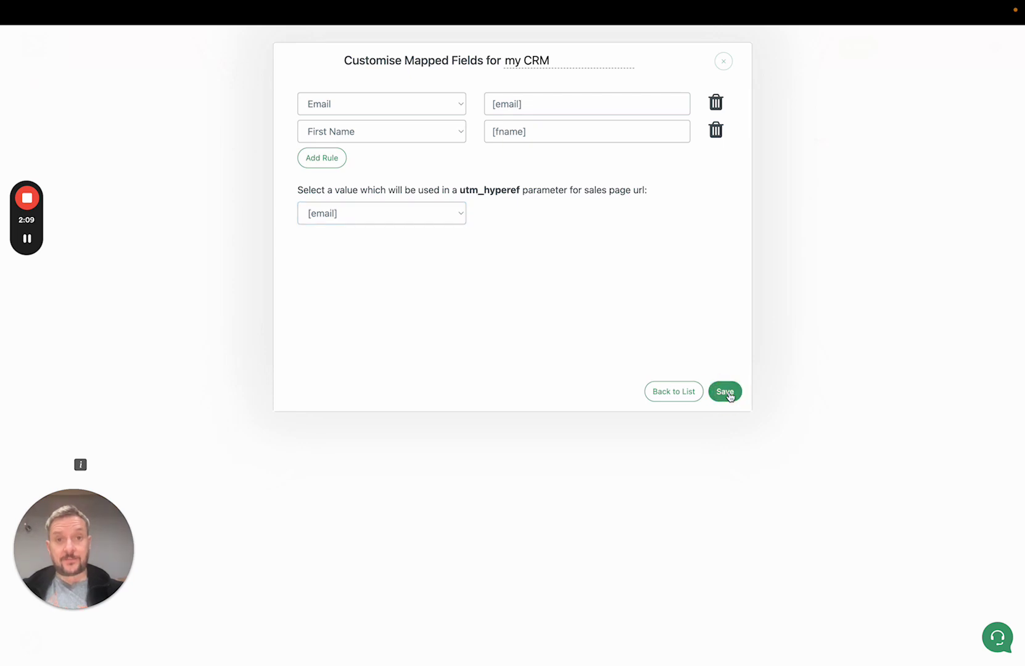
- Return to the custom integrations list and choose my CRM for the campaign, without linking a website landing page
{"action": "left_click", "coordinate": [665, 391]}
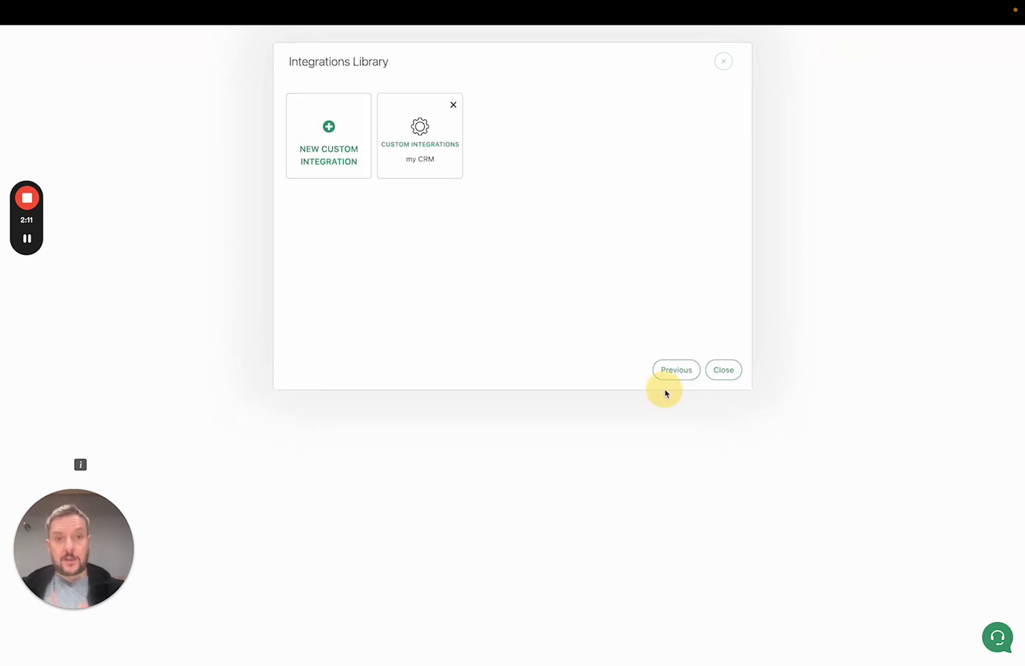
{"action": "left_click", "coordinate": [430, 139]}
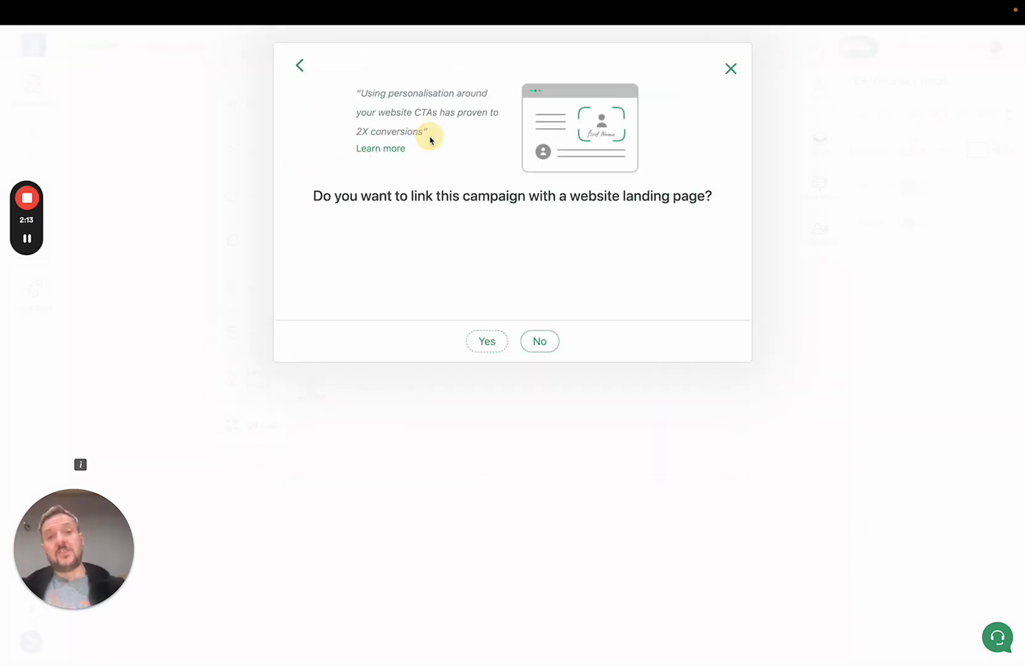
{"action": "left_click", "coordinate": [541, 344]}
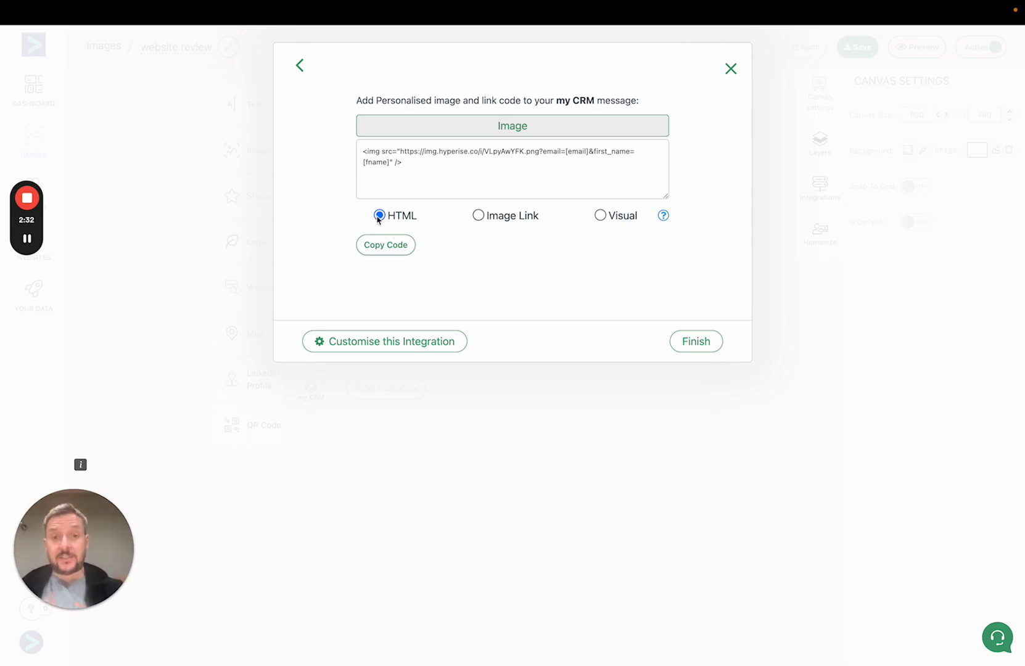
- Examine the personalised image code in its HTML and Image Link formats
{"action": "left_click_drag", "start_coordinate": [413, 171], "coordinate": [354, 159]}
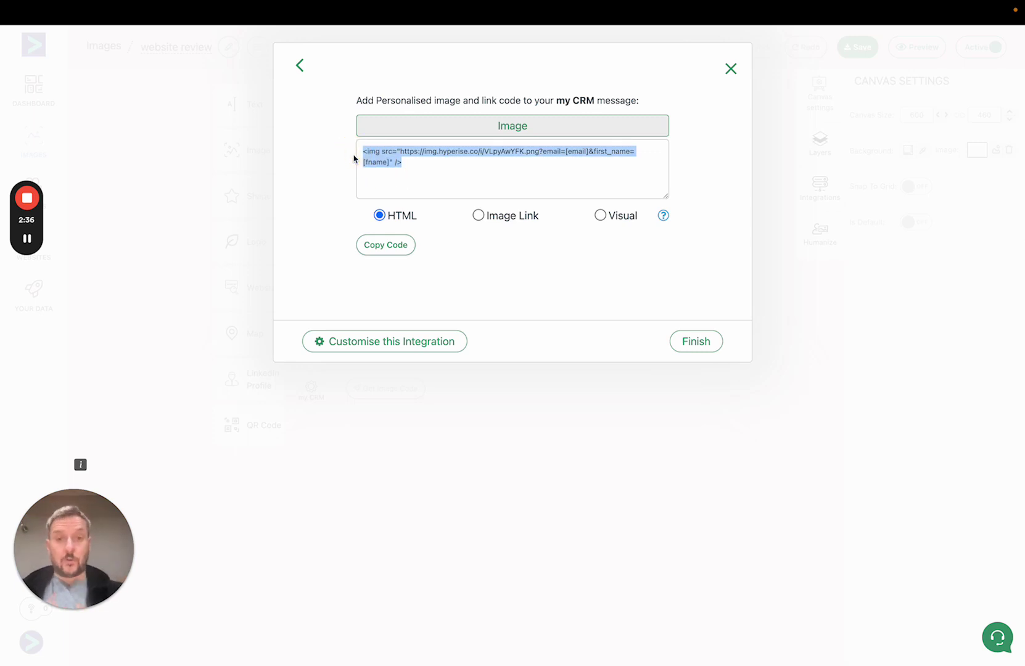
{"action": "left_click", "coordinate": [441, 248]}
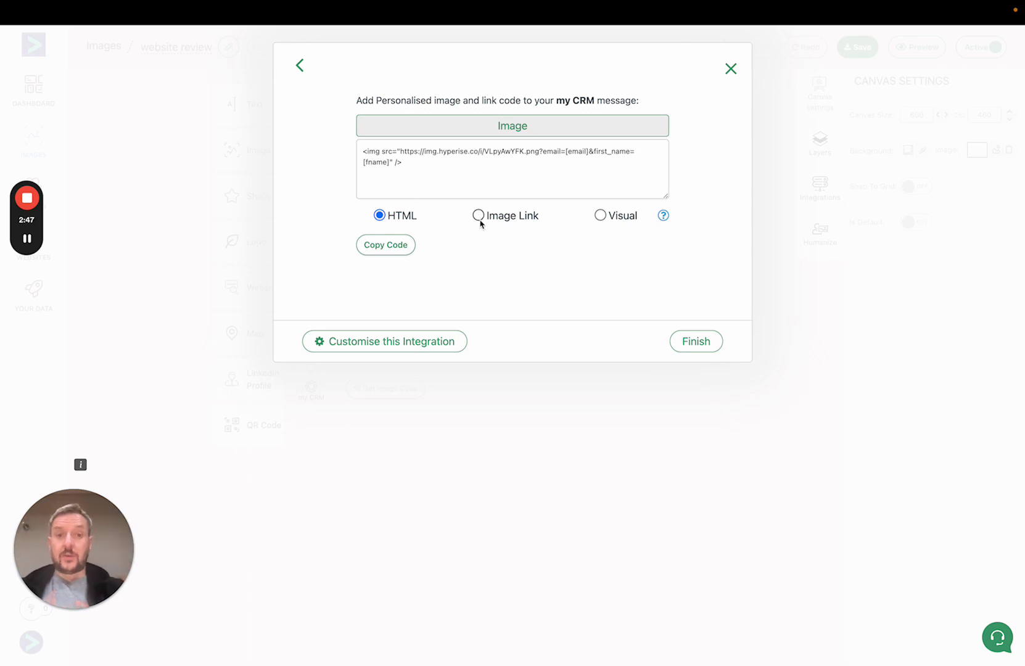
{"action": "left_click", "coordinate": [479, 218]}
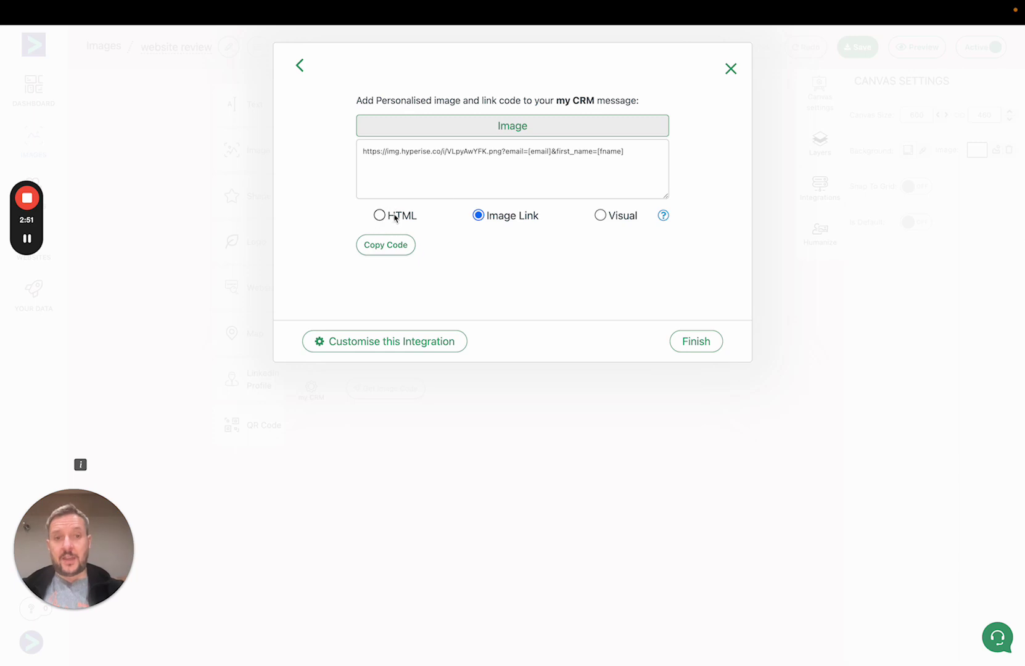
{"action": "left_click_drag", "start_coordinate": [641, 151], "coordinate": [359, 159]}
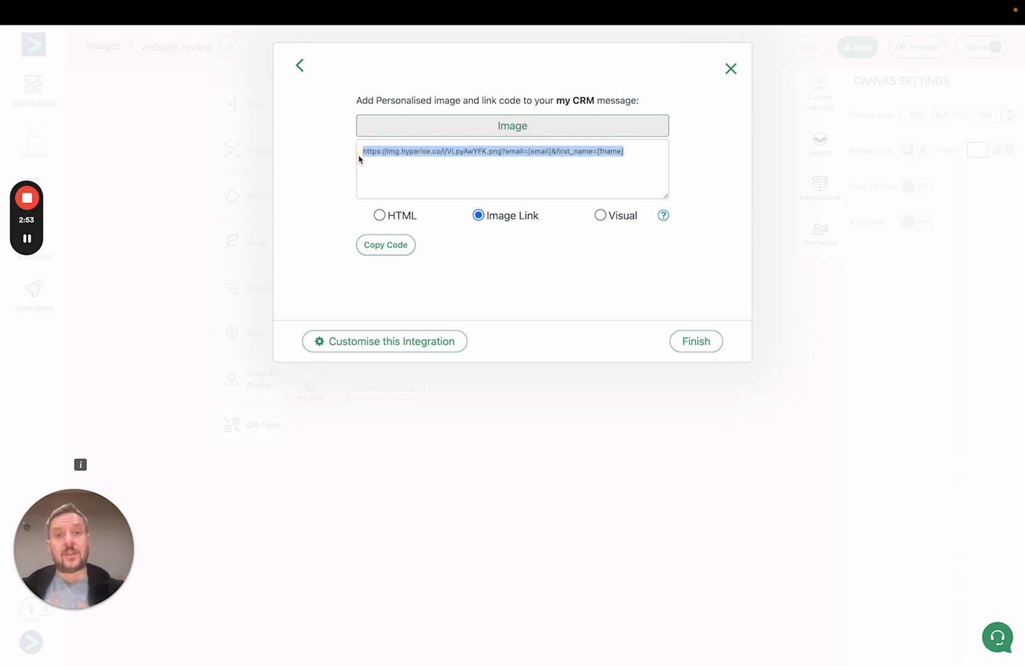
{"action": "left_click", "coordinate": [520, 153]}
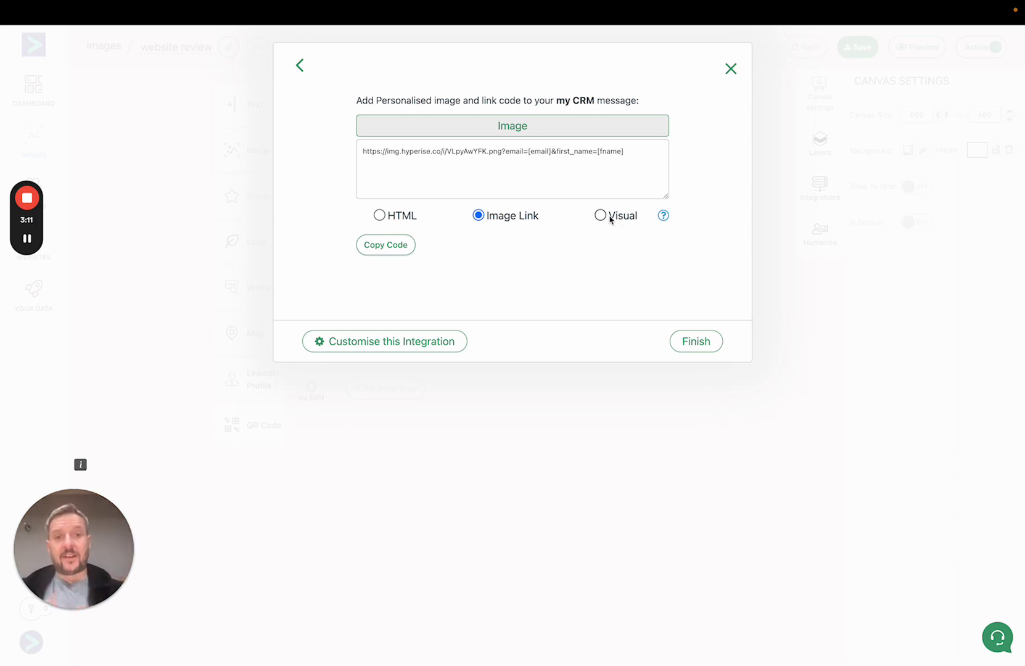
- Show the personalised image in the Visual format and copy its content
{"action": "left_click", "coordinate": [600, 215]}
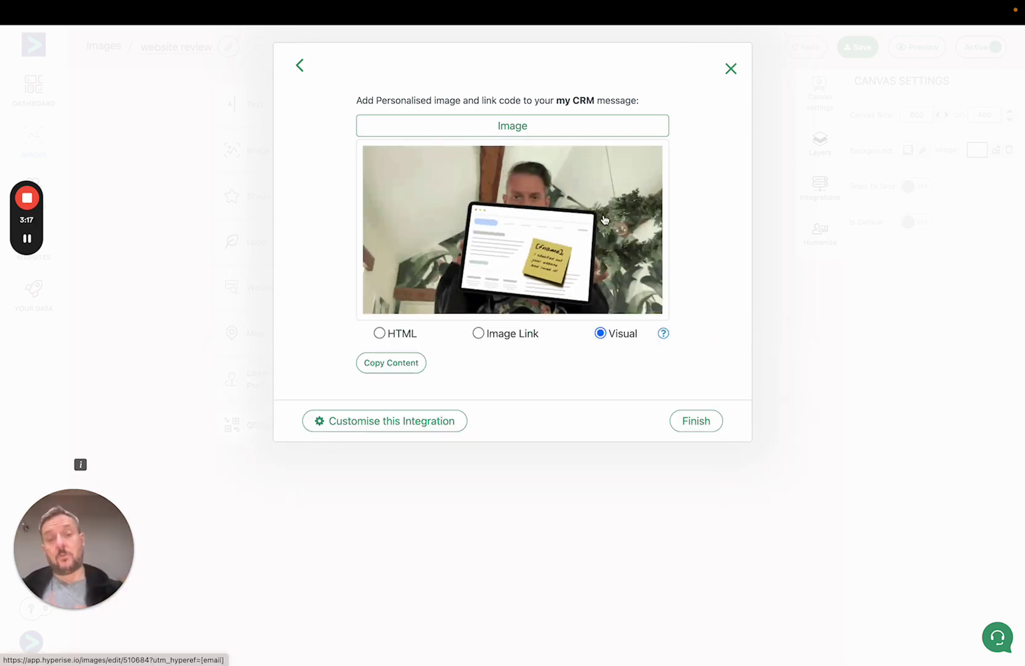
{"action": "left_click", "coordinate": [395, 364]}
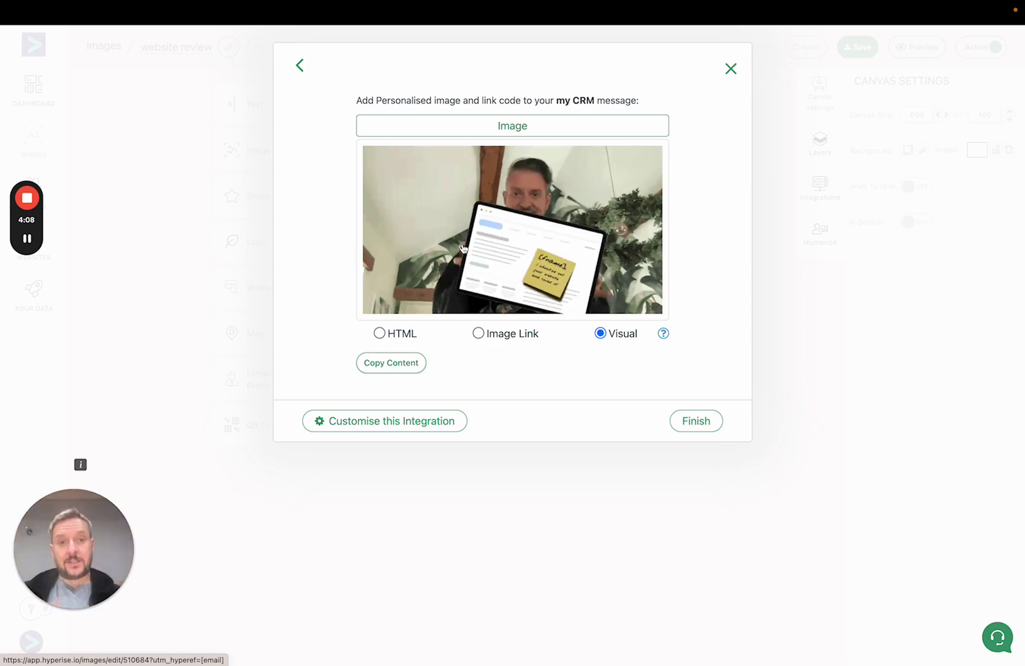
- Review the mapped fields for my CRM, return to its image code and finish the setup
{"action": "left_click", "coordinate": [404, 421]}
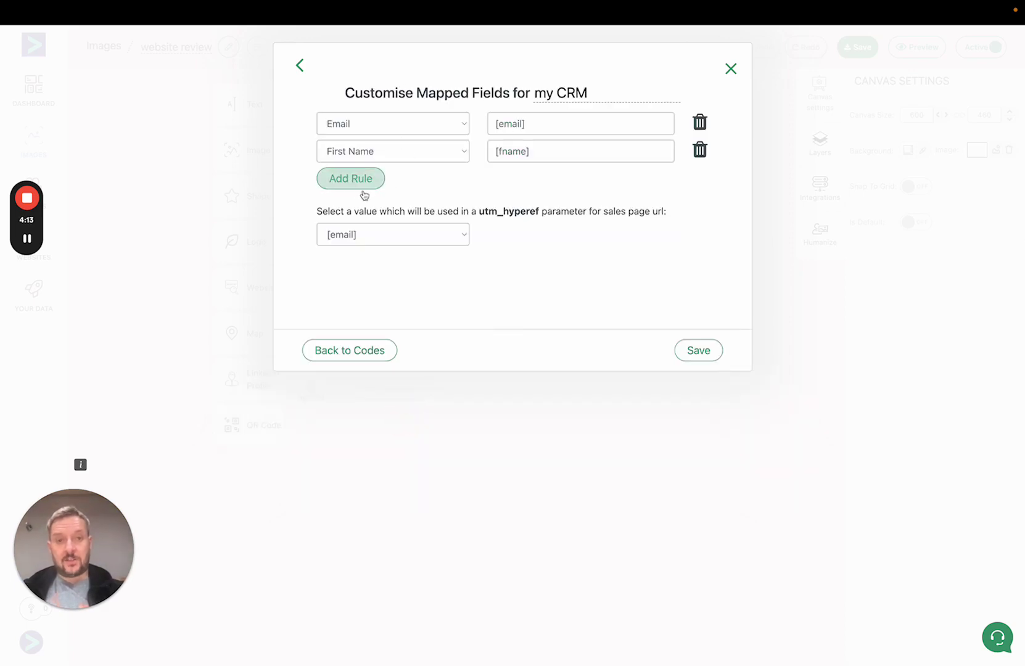
{"action": "left_click", "coordinate": [377, 351]}
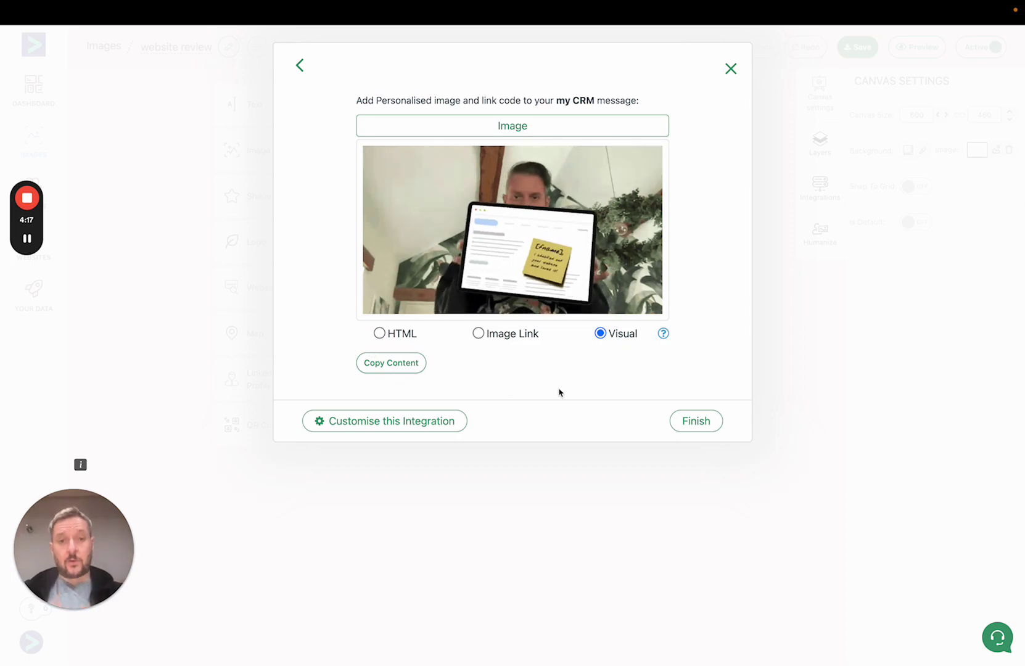
{"action": "left_click", "coordinate": [697, 422]}
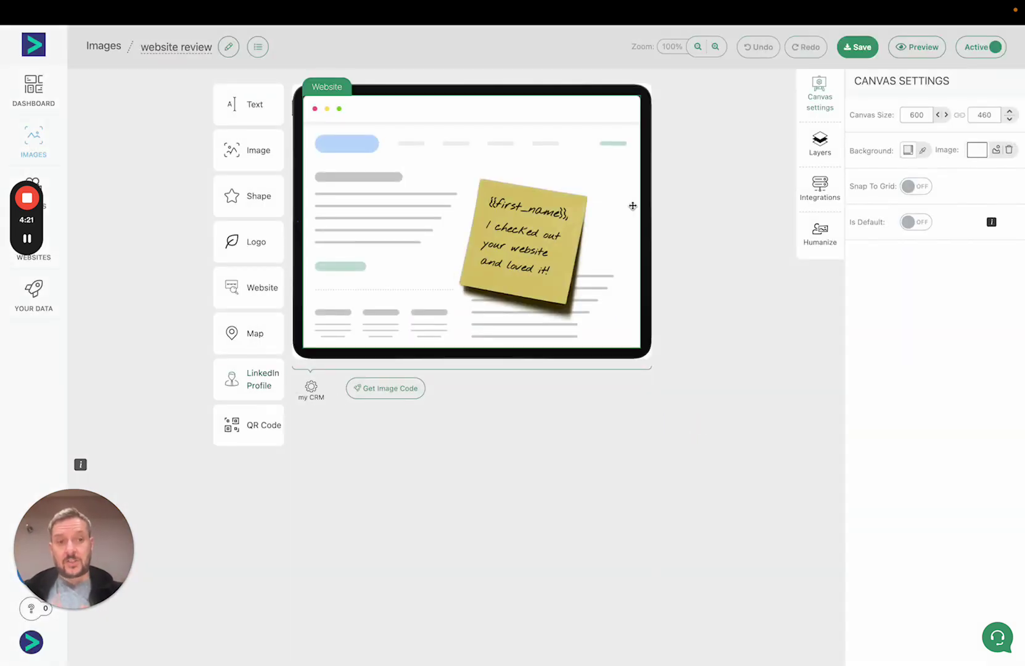
- Start getting the image code with a new Mailchimp integration found by searching "mail", without linking a website landing page
{"action": "left_click", "coordinate": [820, 187]}
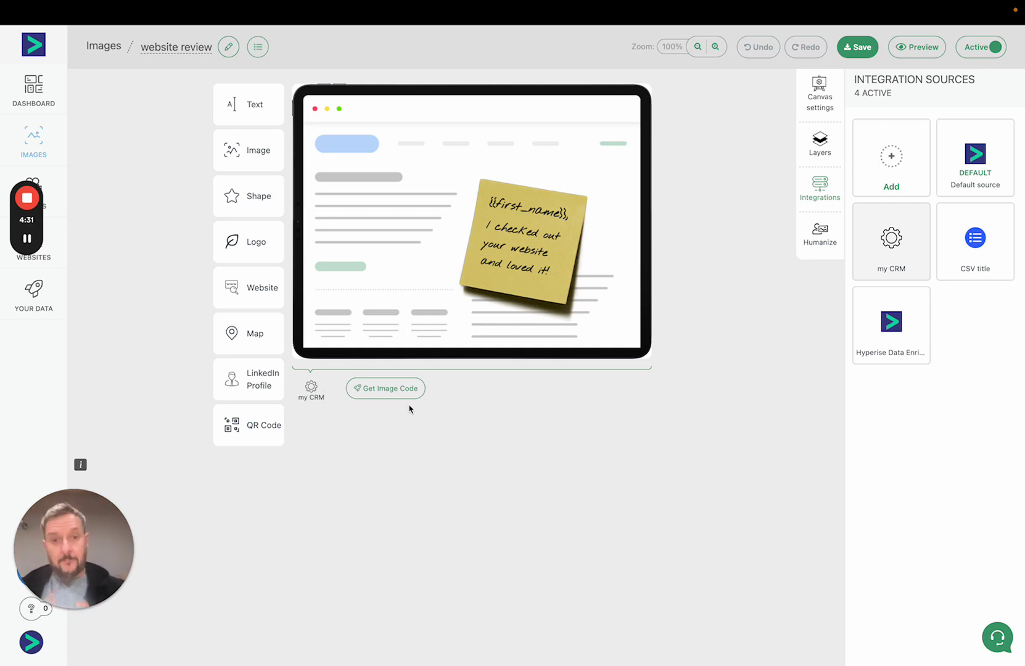
{"action": "left_click", "coordinate": [393, 388]}
{"action": "left_click", "coordinate": [630, 185]}
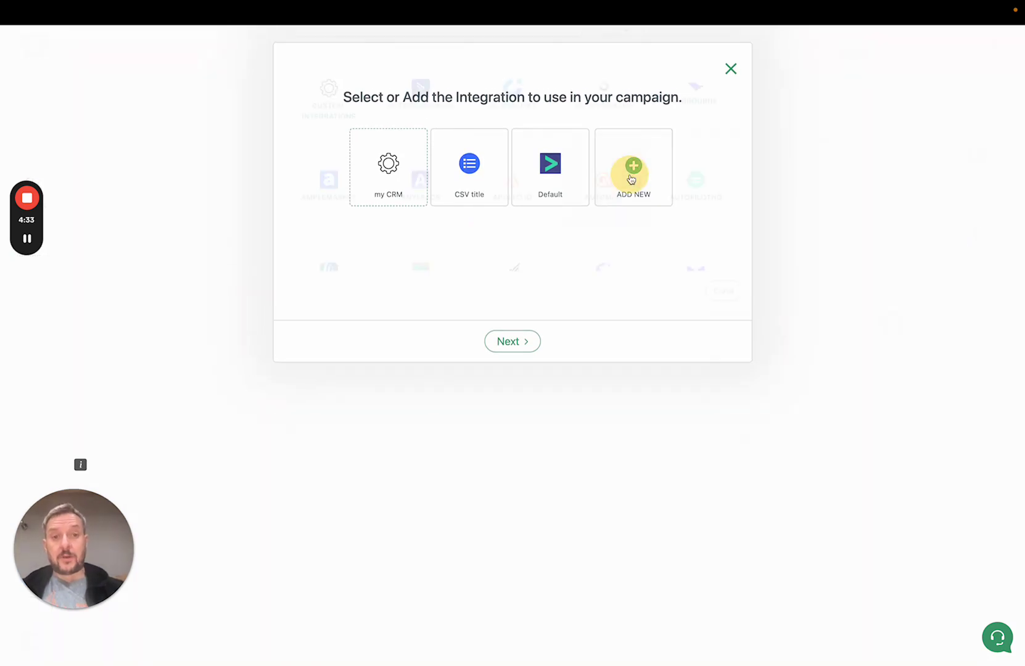
{"action": "type", "text": "mail"}
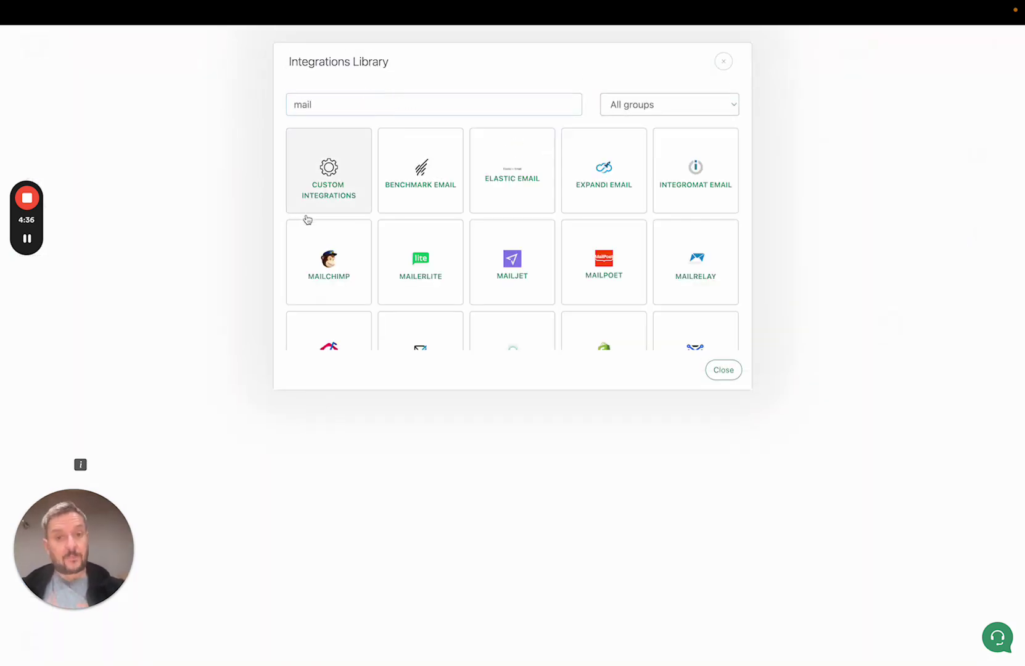
{"action": "left_click", "coordinate": [333, 252]}
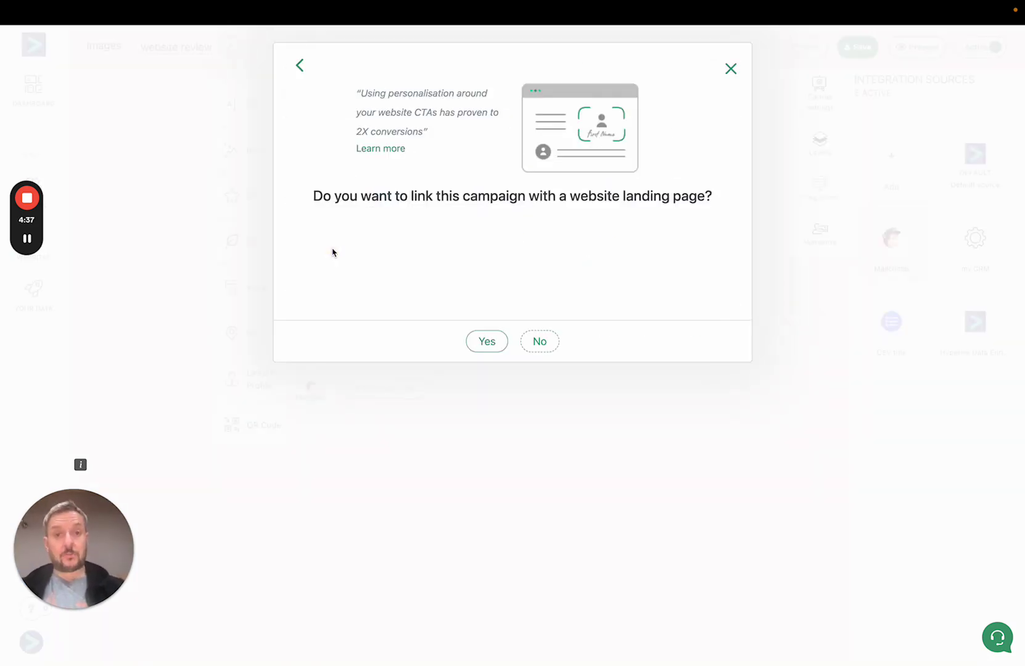
{"action": "left_click", "coordinate": [542, 345]}
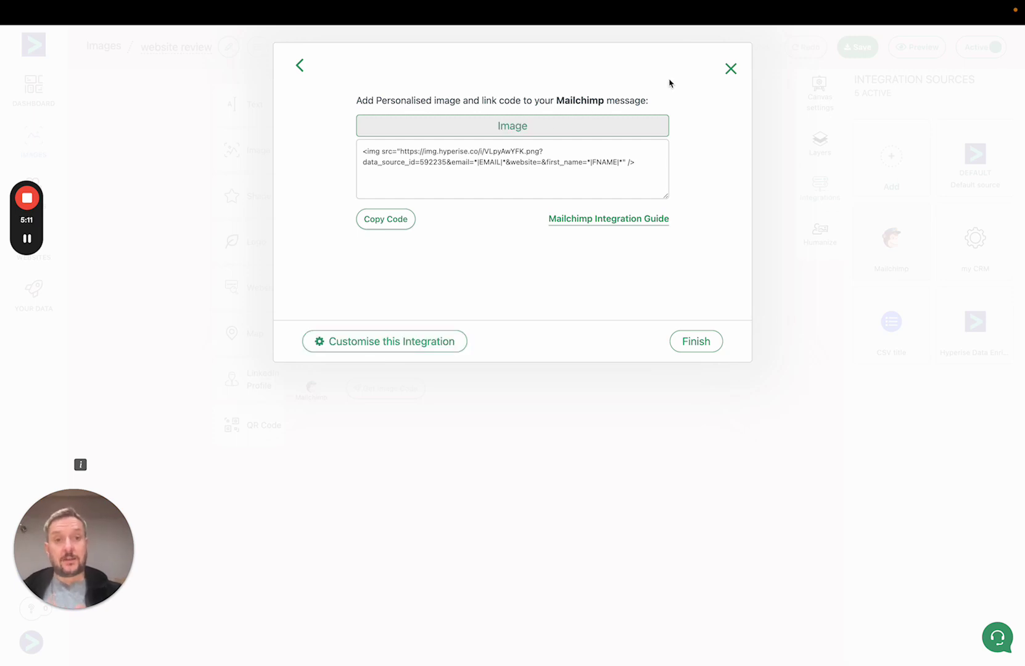
- Examine the Mailchimp integration's mapped fields, including the Email and First Name merge tags and the unmapped fields further down
{"action": "left_click", "coordinate": [392, 343]}
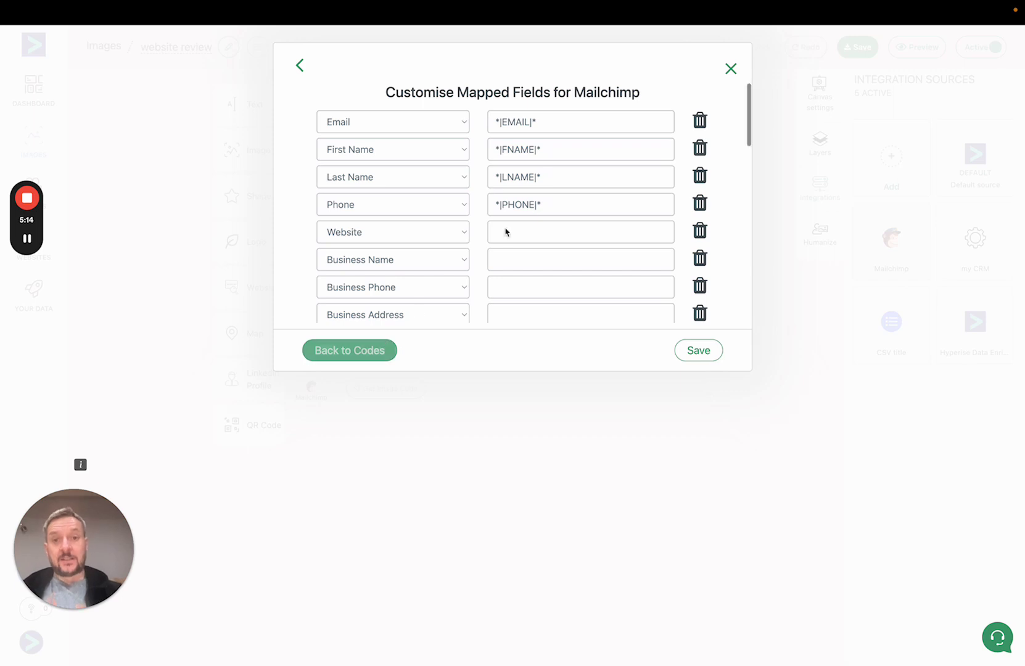
{"action": "scroll", "coordinate": [568, 213], "scroll_direction": "down", "scroll_amount": 5}
{"action": "scroll", "coordinate": [568, 216], "scroll_direction": "up", "scroll_amount": 5}
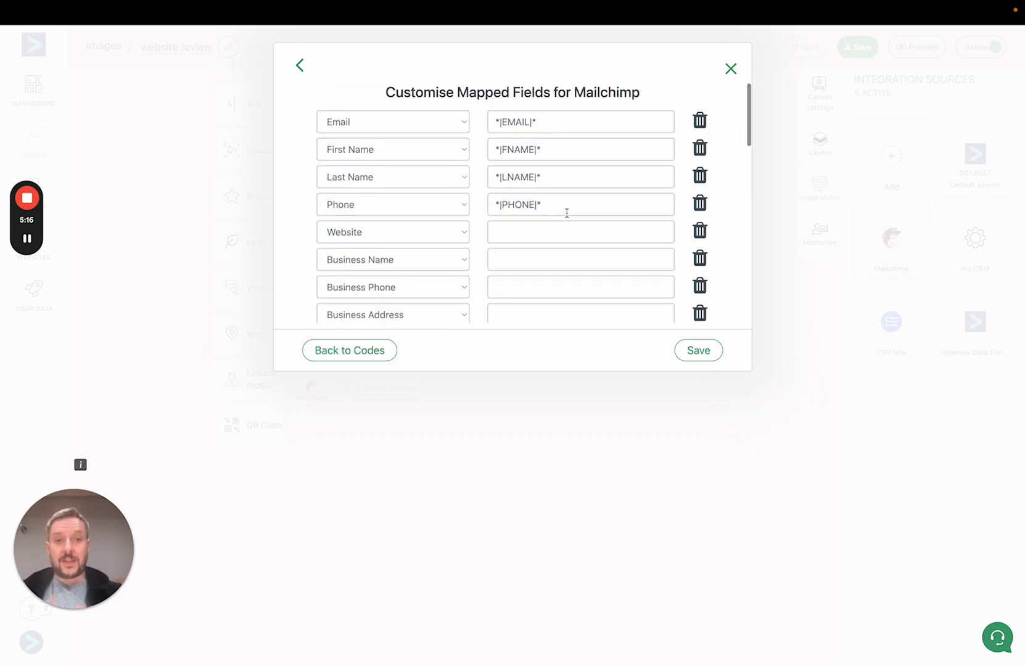
{"action": "left_click_drag", "start_coordinate": [554, 123], "coordinate": [428, 125]}
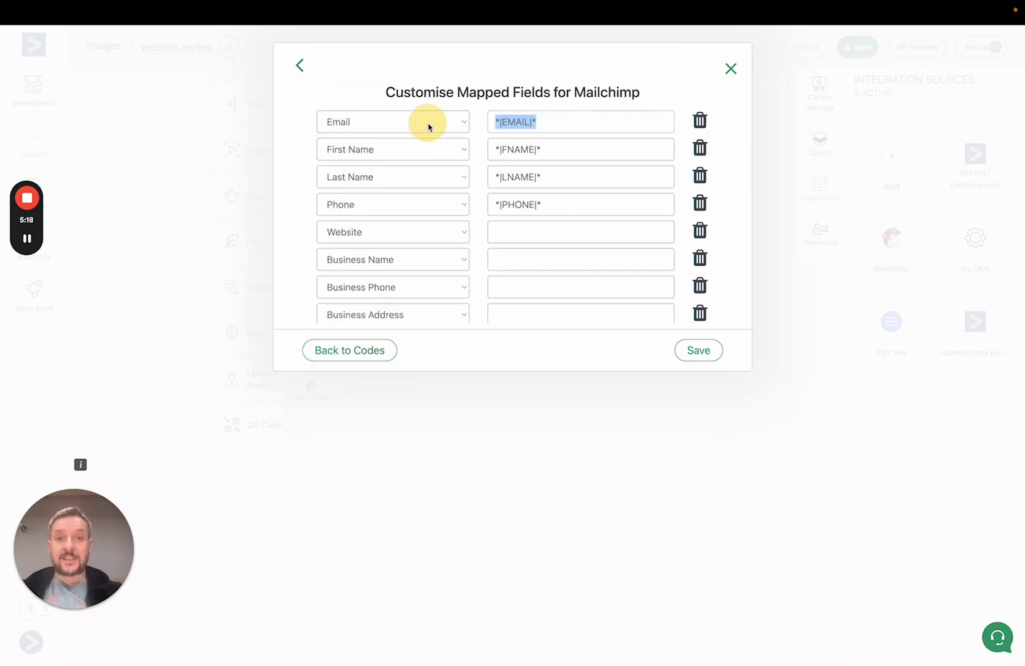
{"action": "left_click_drag", "start_coordinate": [554, 151], "coordinate": [459, 149]}
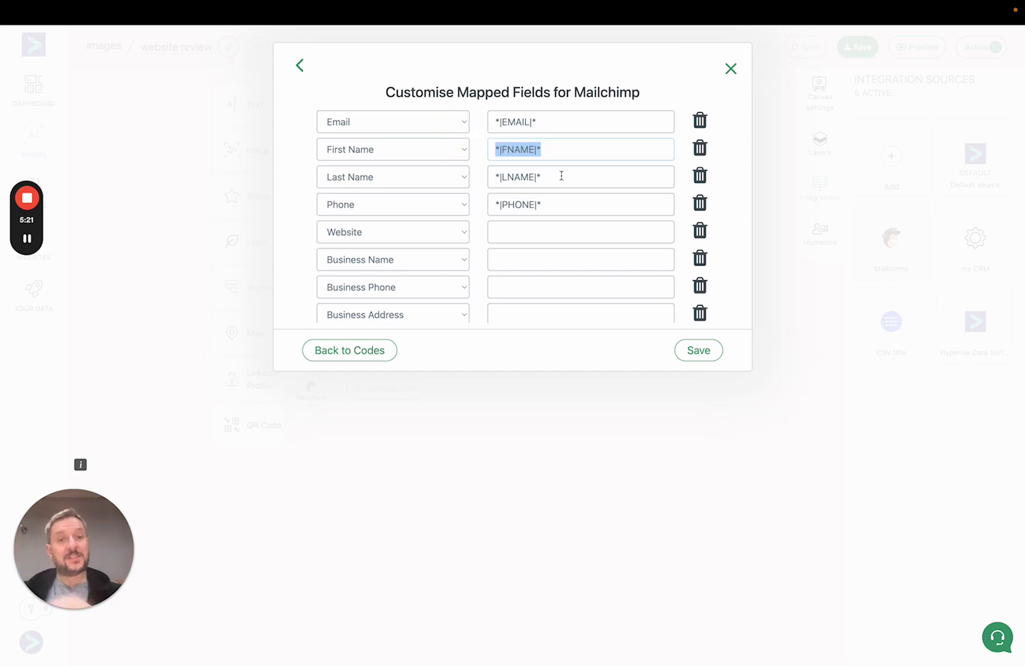
{"action": "scroll", "coordinate": [562, 176], "scroll_direction": "down", "scroll_amount": 15}
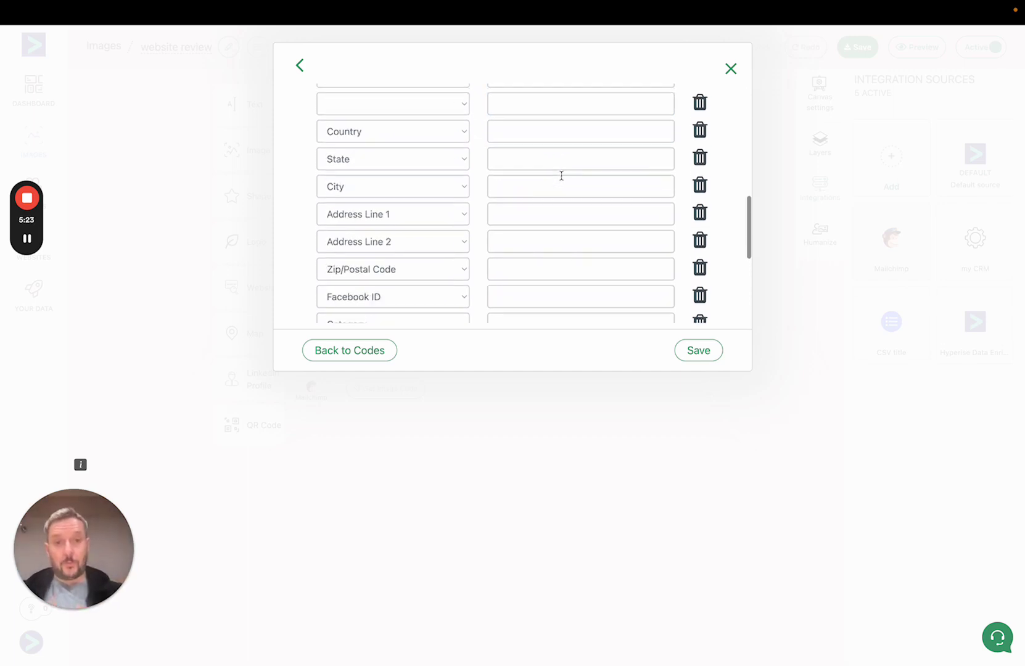
{"action": "scroll", "coordinate": [562, 175], "scroll_direction": "up", "scroll_amount": 15}
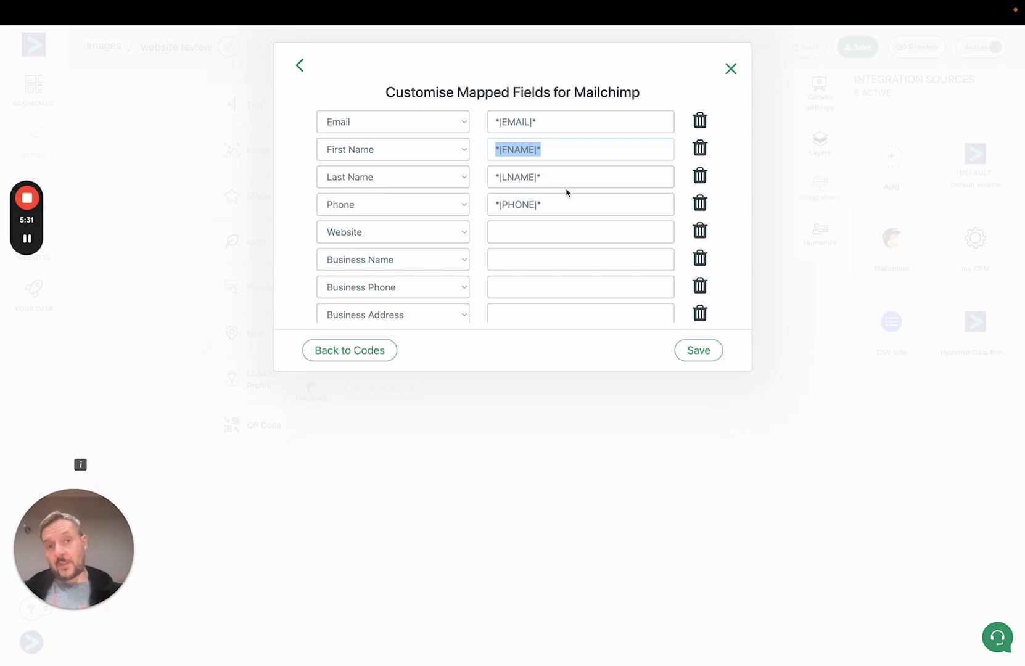
- Map the Website field to *|WEB|*, reusing a copy of the Phone merge tag as the pattern
{"action": "left_click_drag", "start_coordinate": [565, 208], "coordinate": [479, 208]}
{"action": "key", "text": "ctrl+c"}
{"action": "left_click", "coordinate": [511, 233]}
{"action": "key", "text": "ctrl+v"}
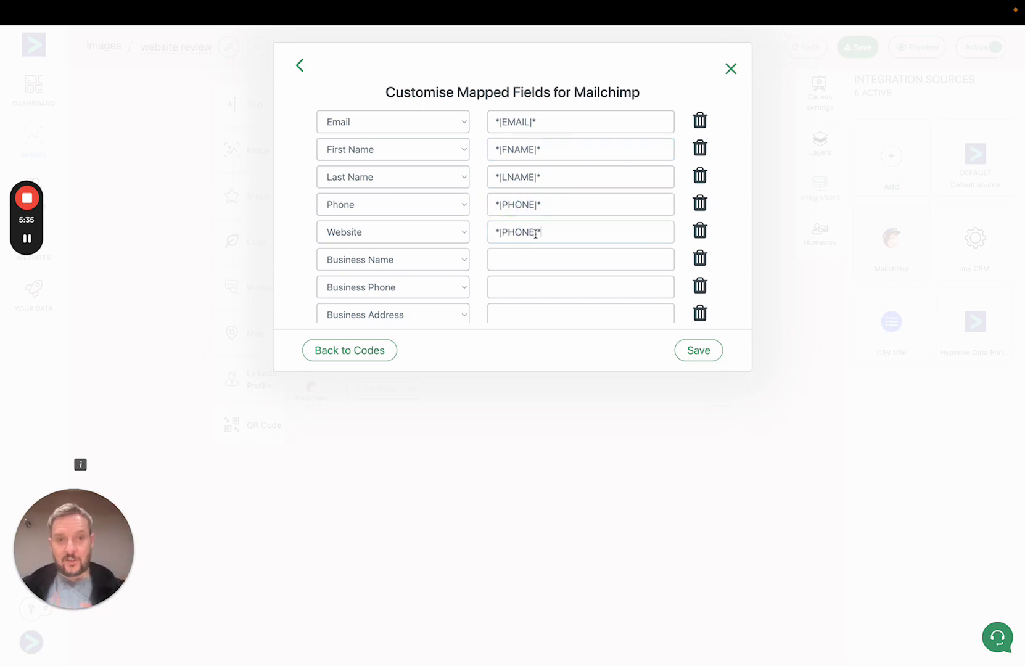
{"action": "double_click", "coordinate": [517, 232]}
{"action": "type", "text": "WWW"}
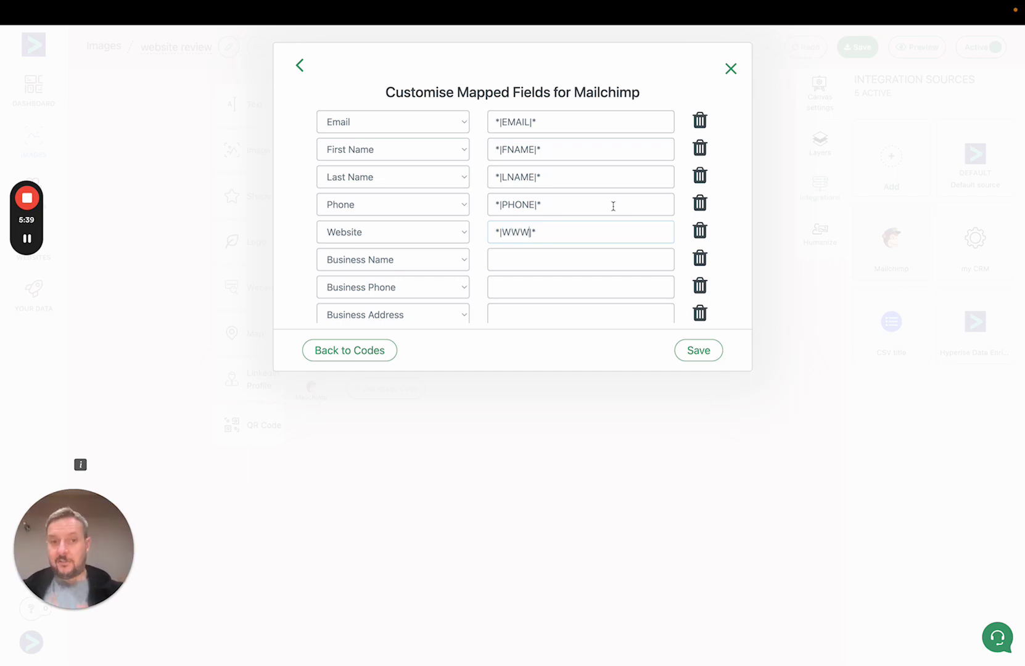
{"action": "key", "text": "BackSpace"}
{"action": "key", "text": "BackSpace"}
{"action": "type", "text": "EB"}
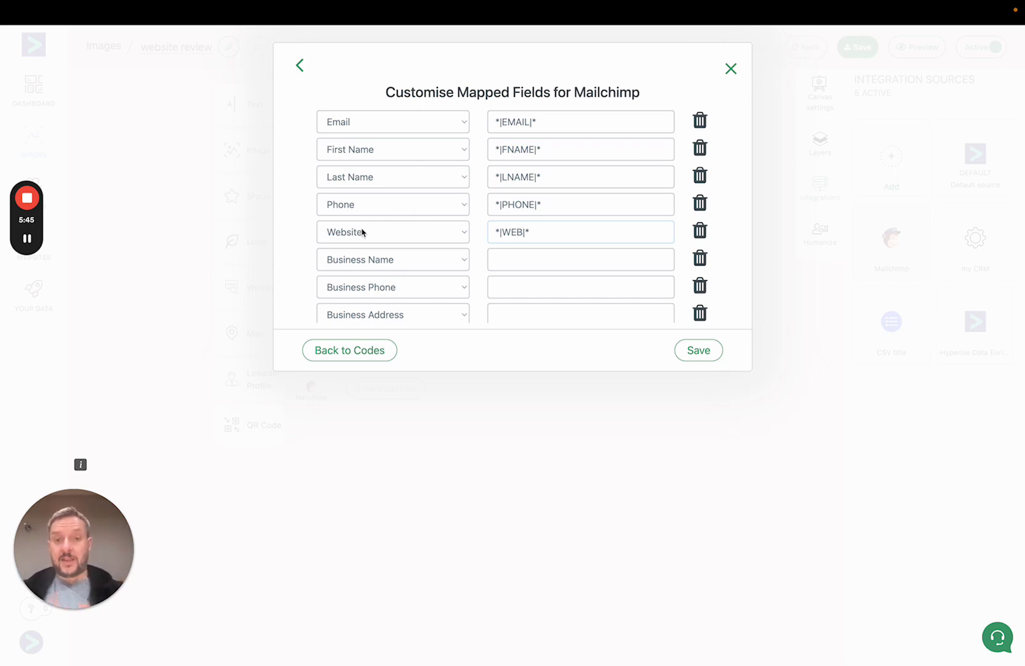
{"action": "left_click", "coordinate": [584, 230]}
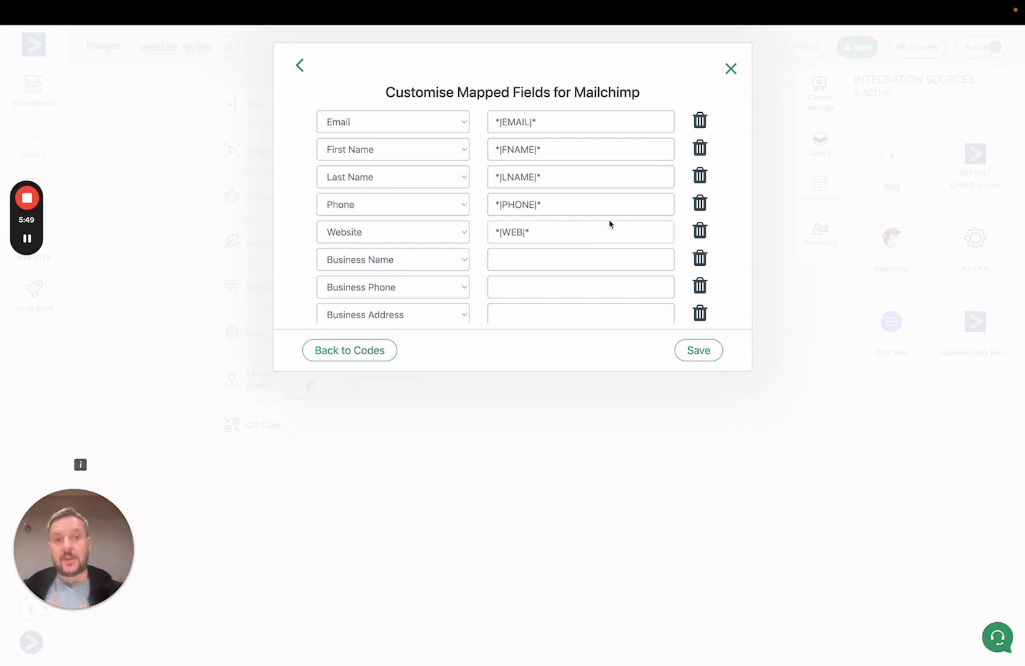
- Save the Mailchimp field mapping and return to the integration's image codes
{"action": "scroll", "coordinate": [593, 227], "scroll_direction": "down", "scroll_amount": 6}
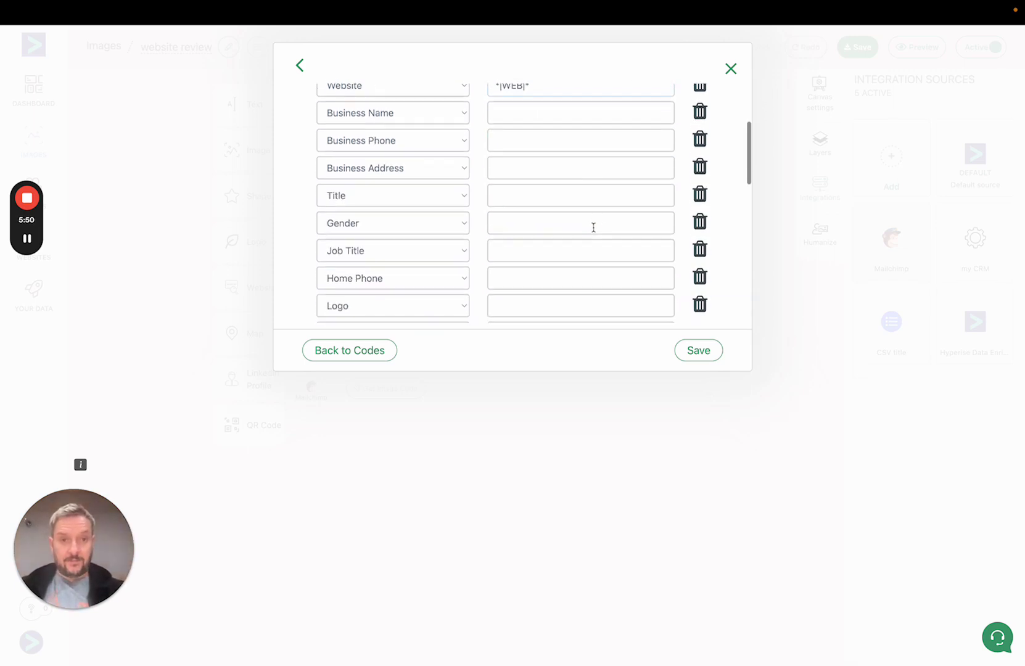
{"action": "scroll", "coordinate": [594, 228], "scroll_direction": "down", "scroll_amount": 5}
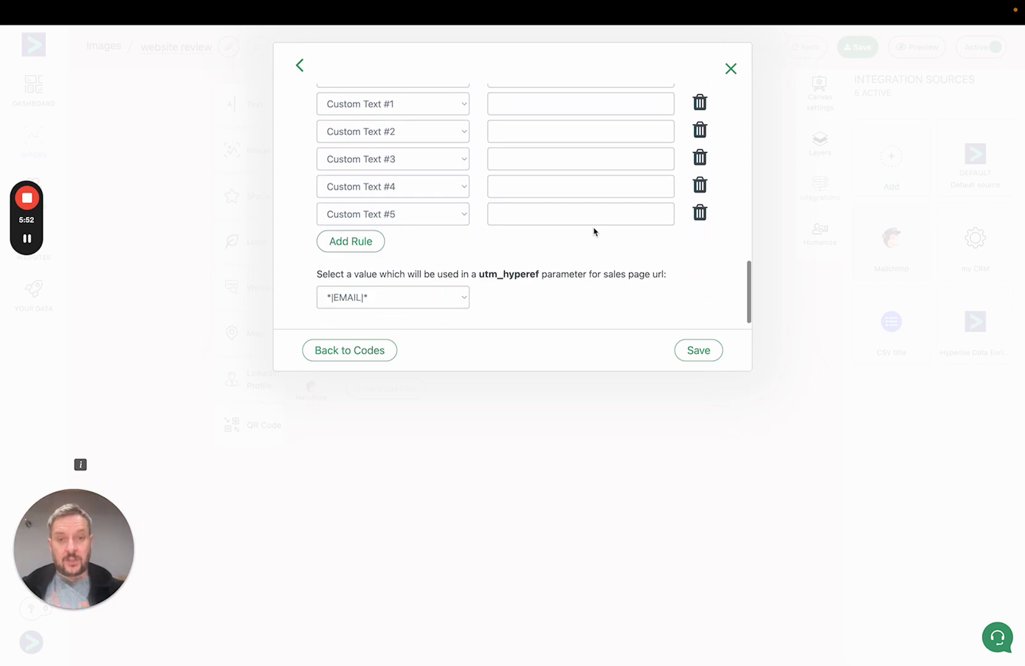
{"action": "left_click", "coordinate": [703, 348]}
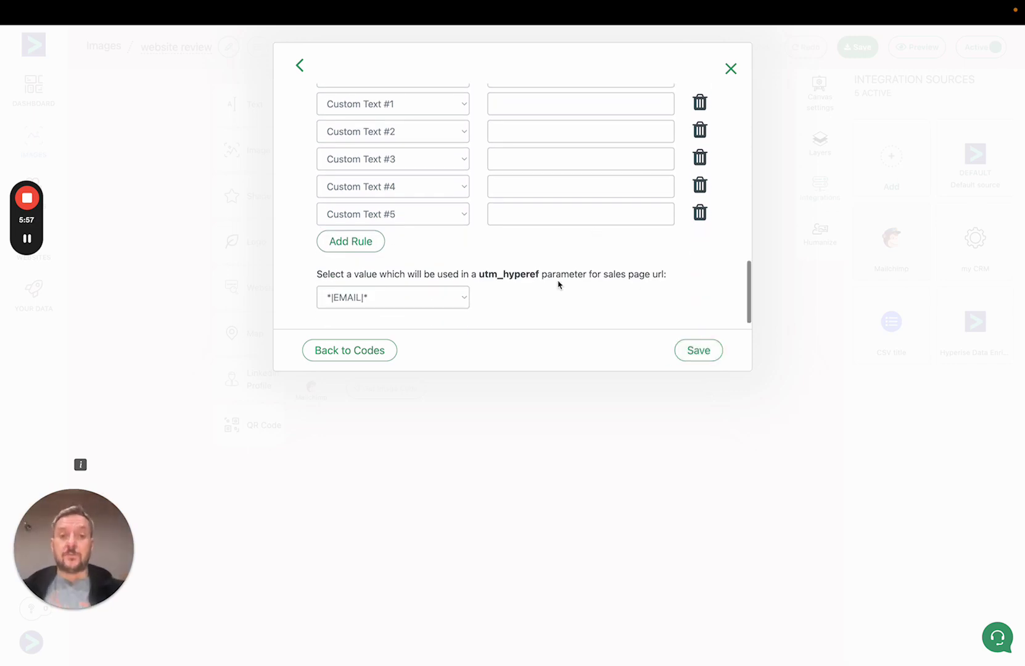
{"action": "scroll", "coordinate": [558, 283], "scroll_direction": "up", "scroll_amount": 5}
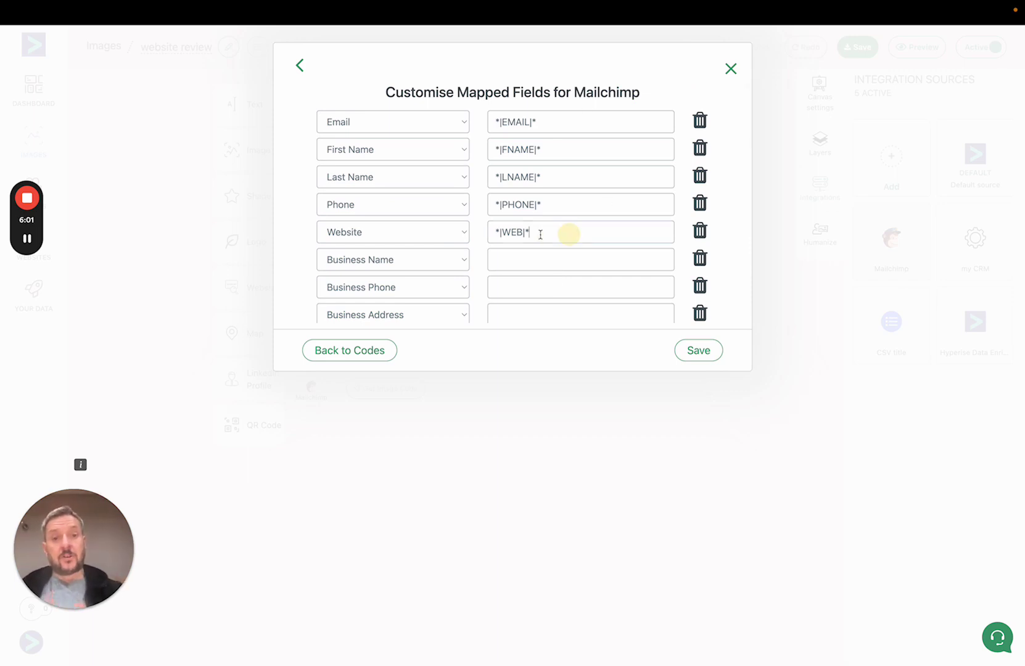
{"action": "left_click_drag", "start_coordinate": [568, 231], "coordinate": [461, 235]}
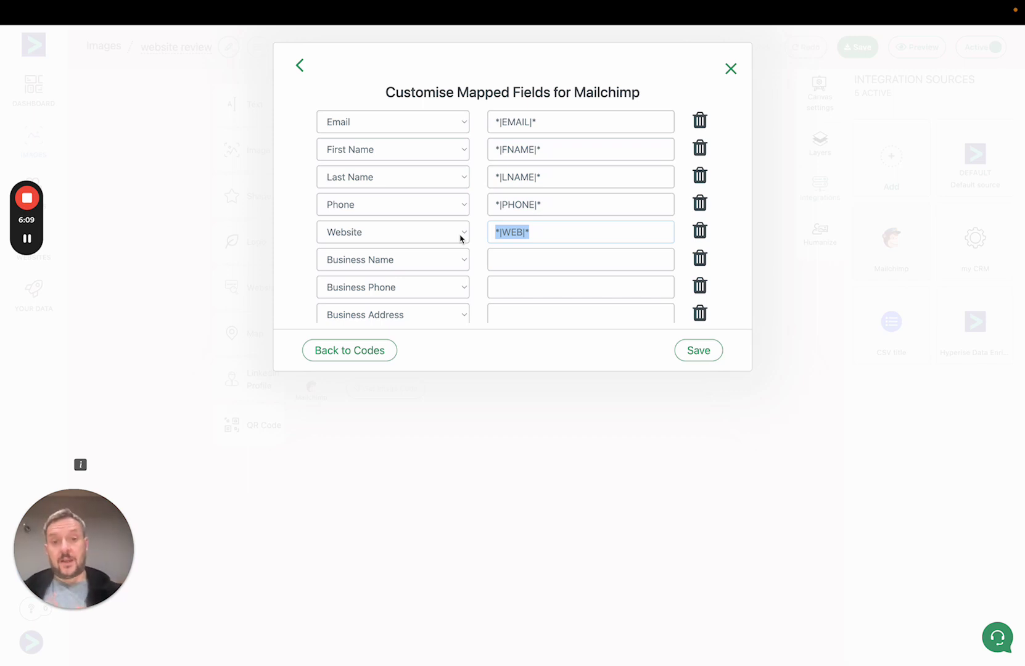
{"action": "left_click", "coordinate": [344, 347]}
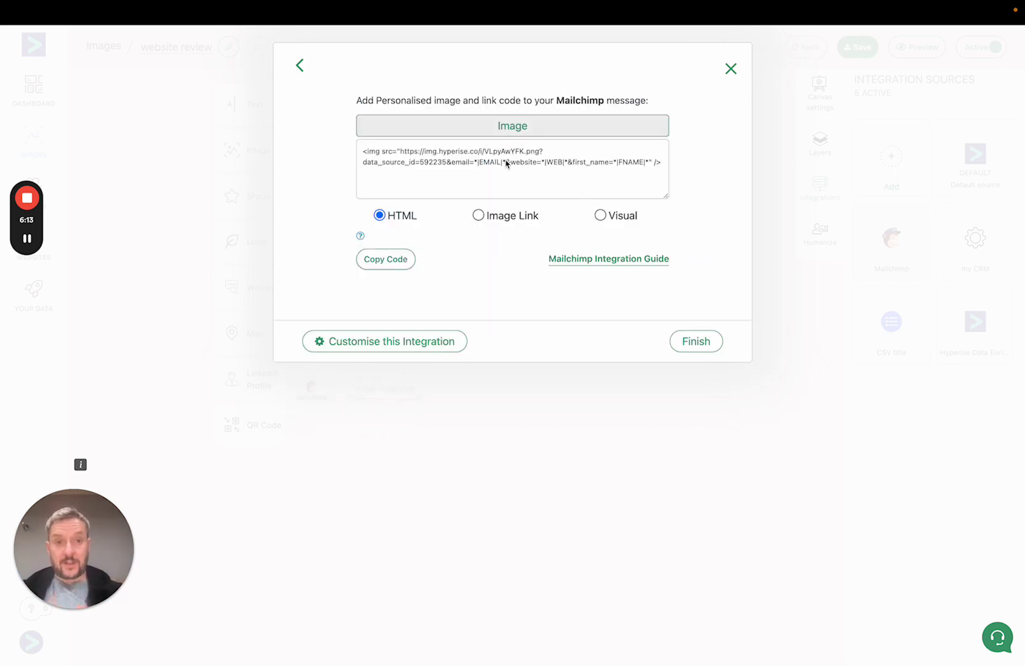
- Check the website parameter in the Mailchimp HTML image code and copy the code
{"action": "left_click_drag", "start_coordinate": [506, 163], "coordinate": [567, 165]}
{"action": "left_click", "coordinate": [490, 189]}
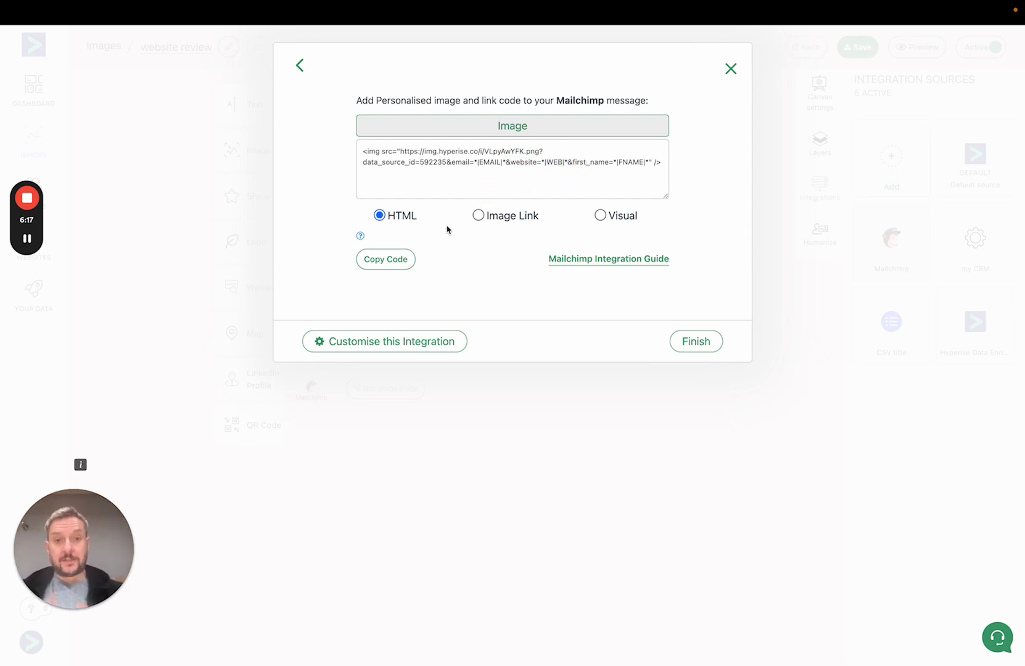
{"action": "left_click", "coordinate": [392, 265]}
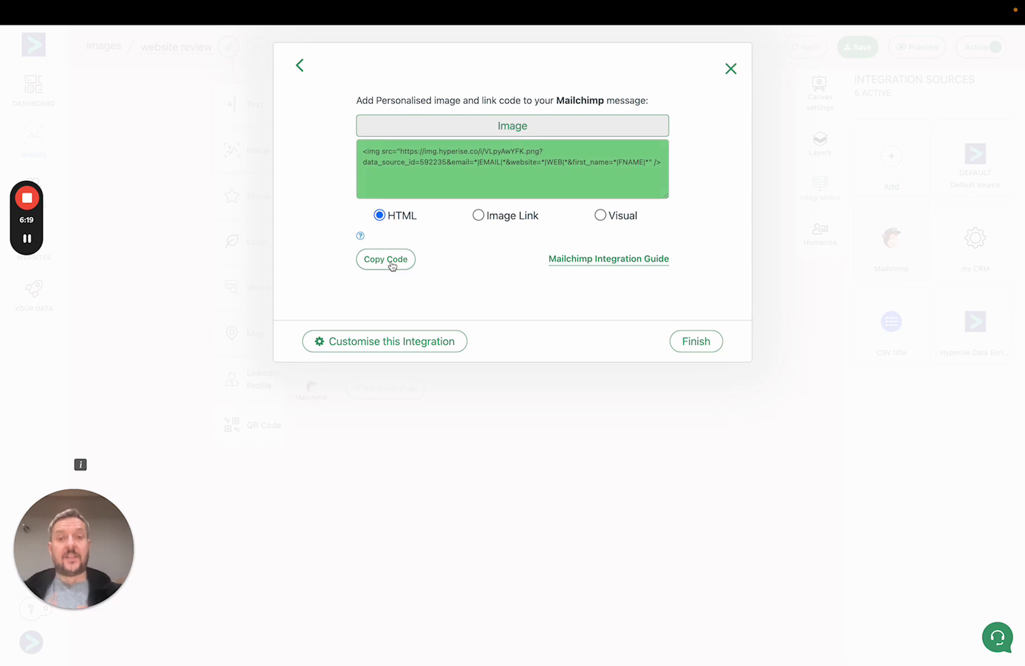